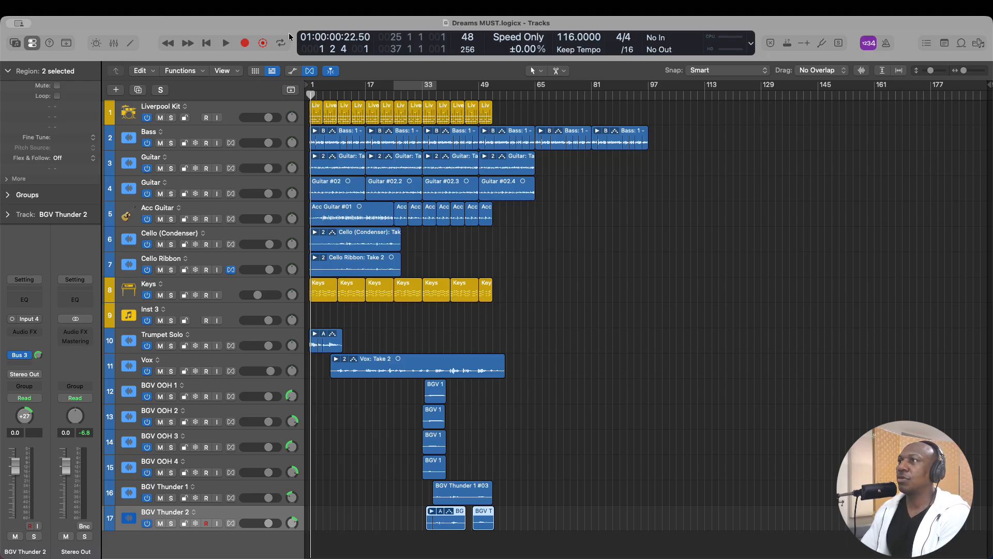
- Show the global tracks above the arrangement and open their configuration
scroll(334, 126, down, 1)
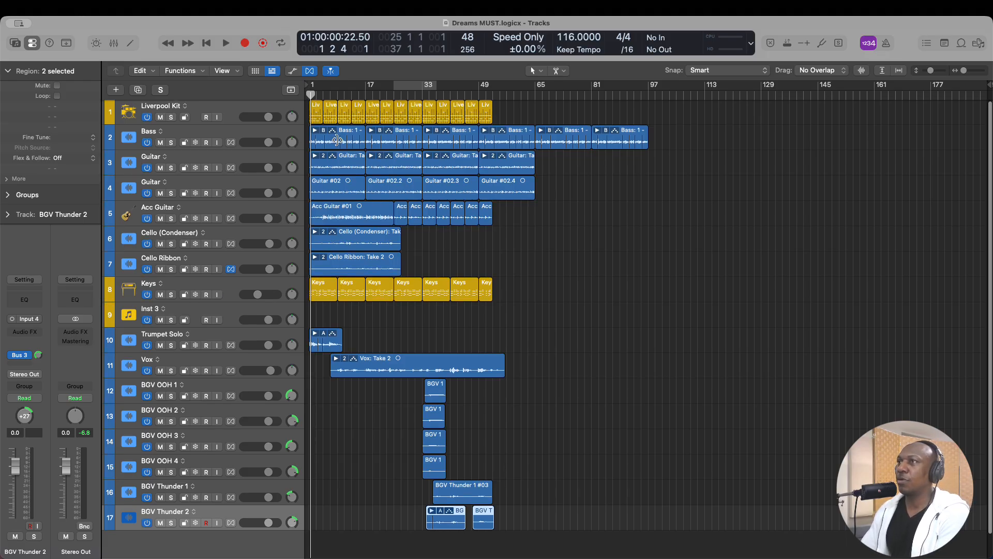
click(291, 91)
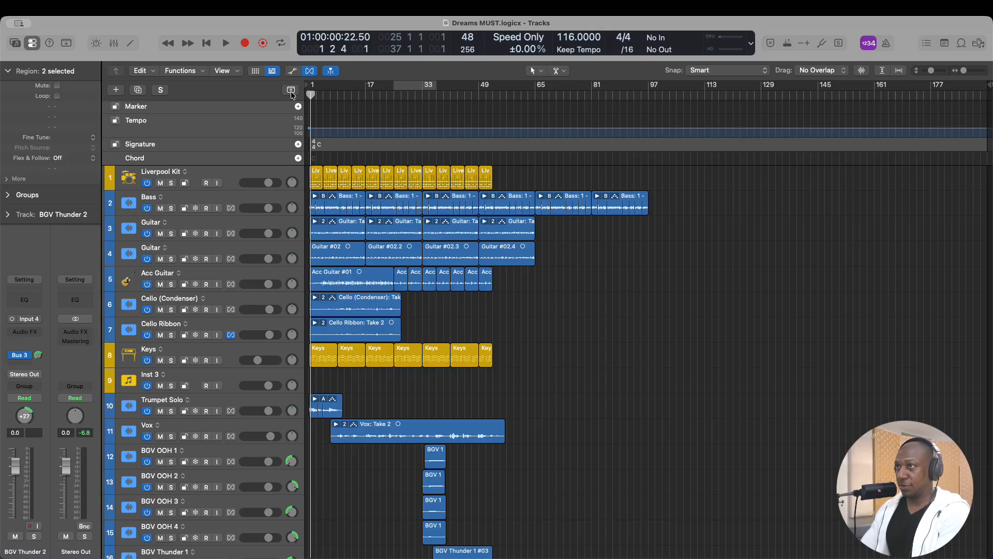
click(290, 91)
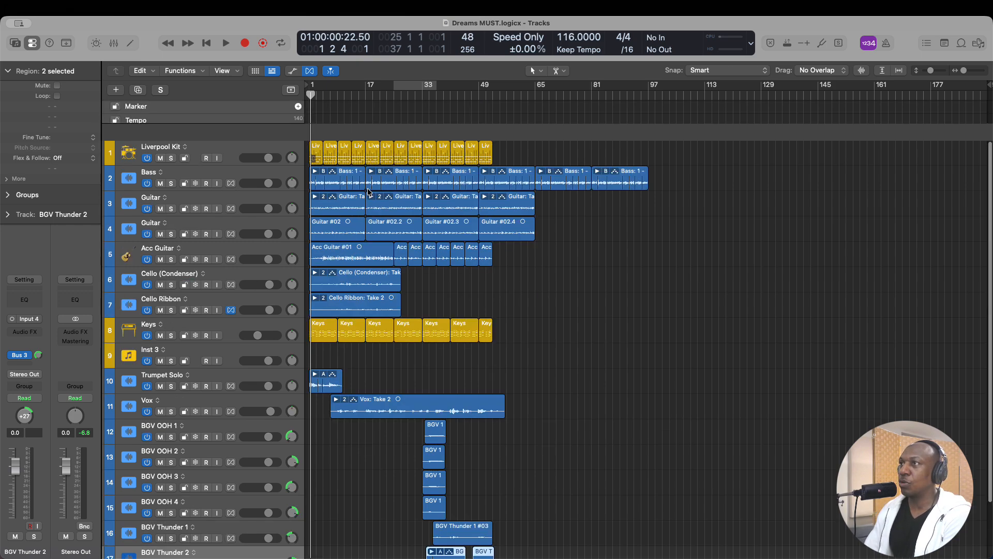
key(g)
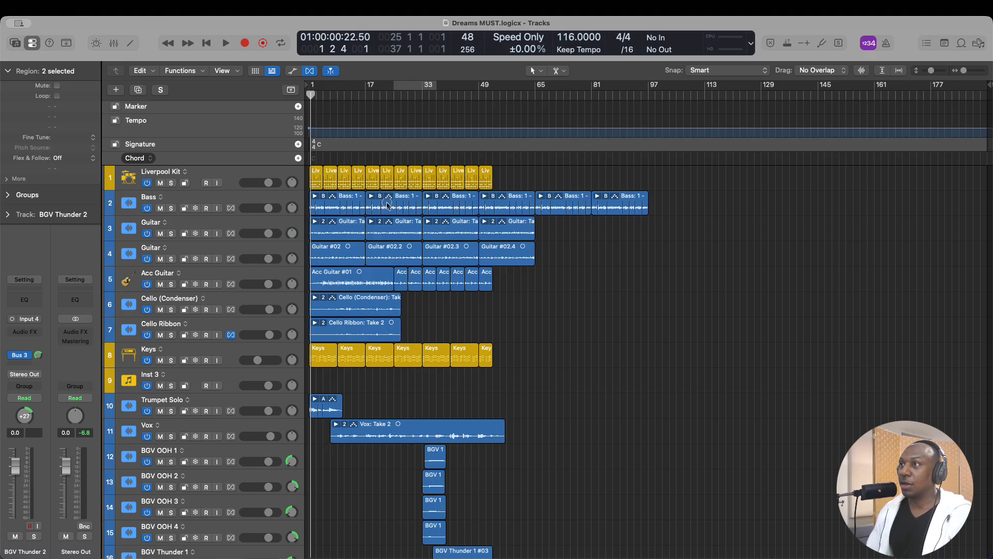
key(alt+g)
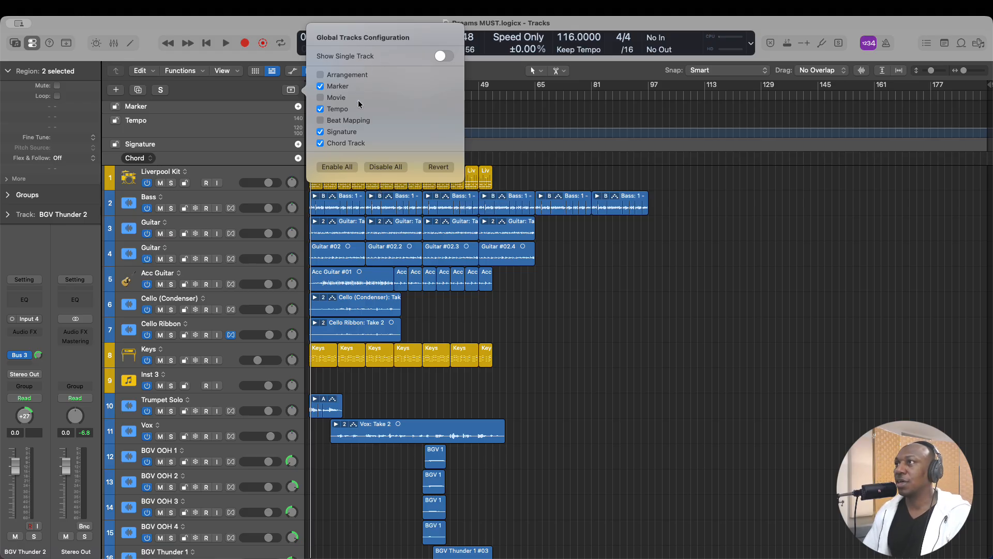
- Try toggling the visibility of the Arrangement, Marker and Movie global tracks, restoring each one
click(320, 76)
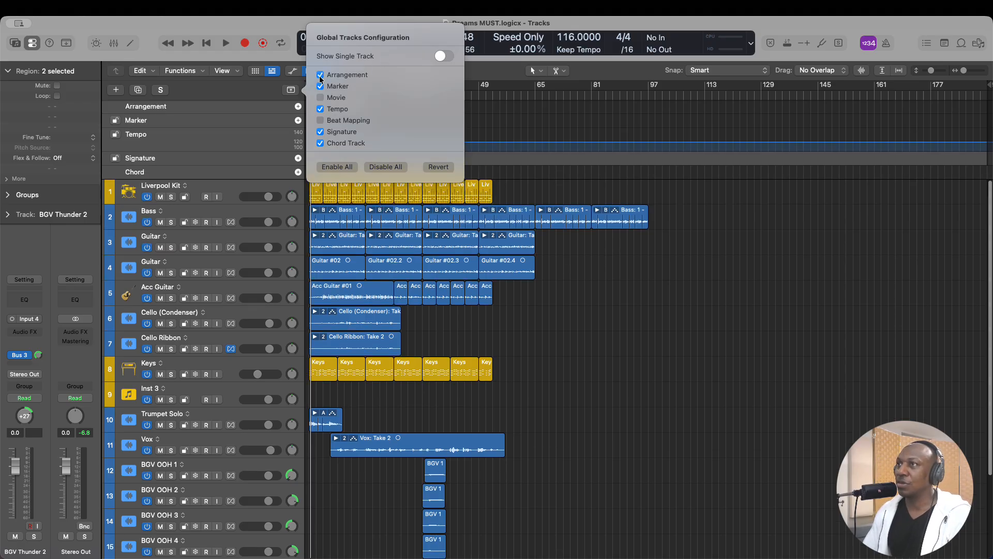
click(320, 76)
click(320, 86)
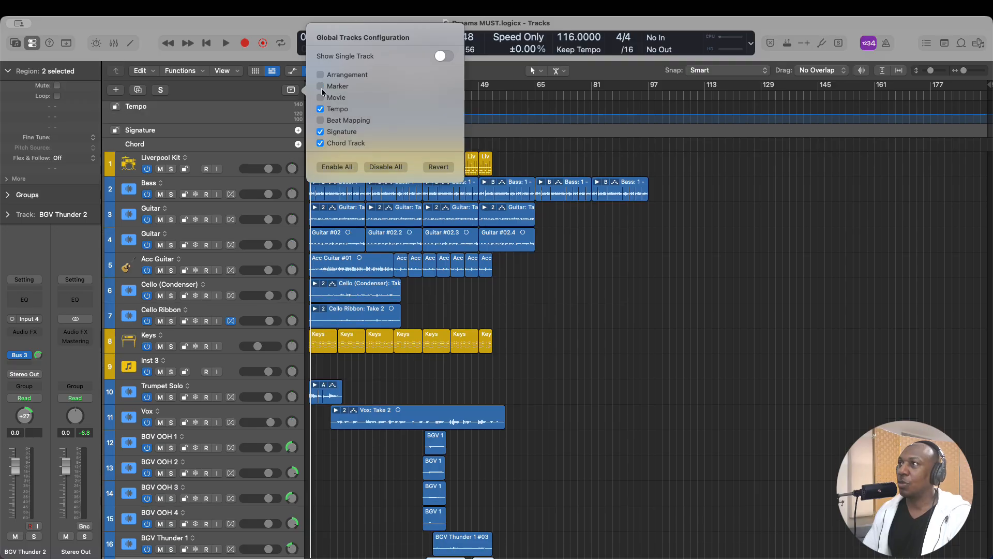
click(320, 86)
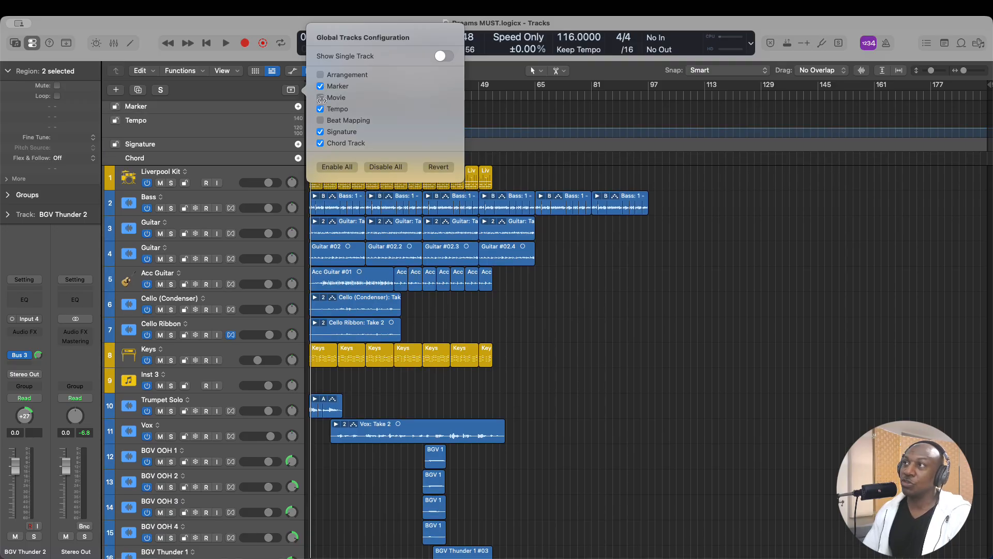
click(321, 97)
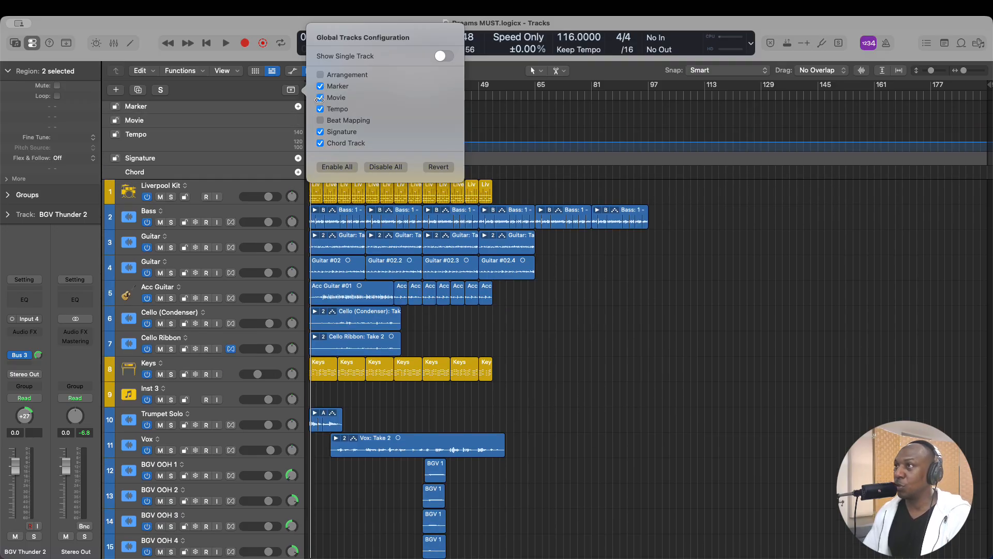
click(320, 98)
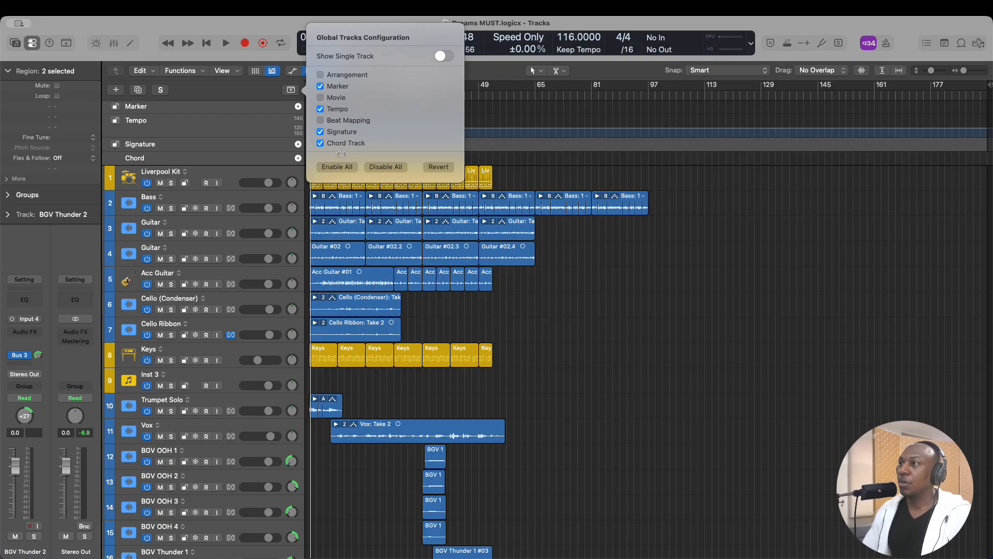
- Hide the Chord, Signature and Tempo global tracks, leaving only the Marker track displayed
click(320, 143)
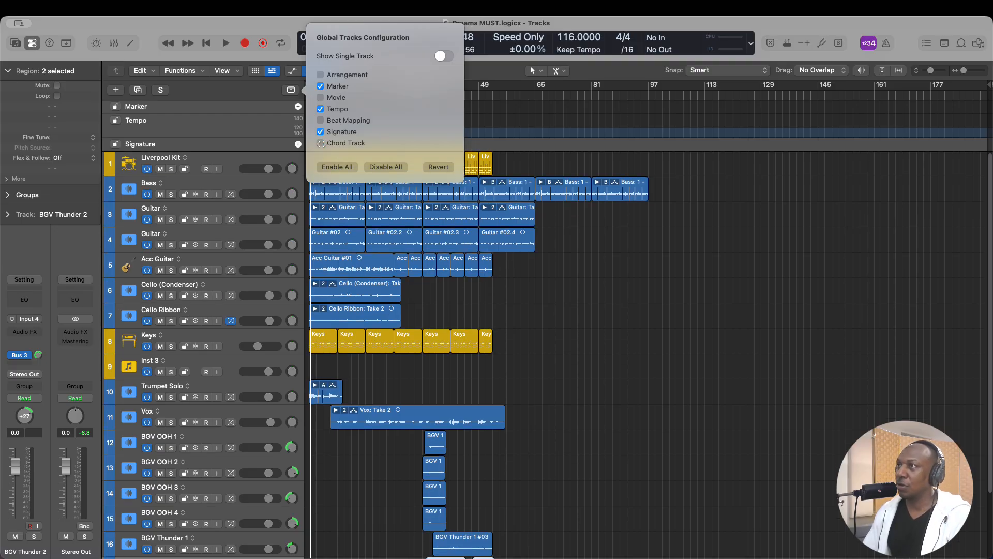
click(320, 132)
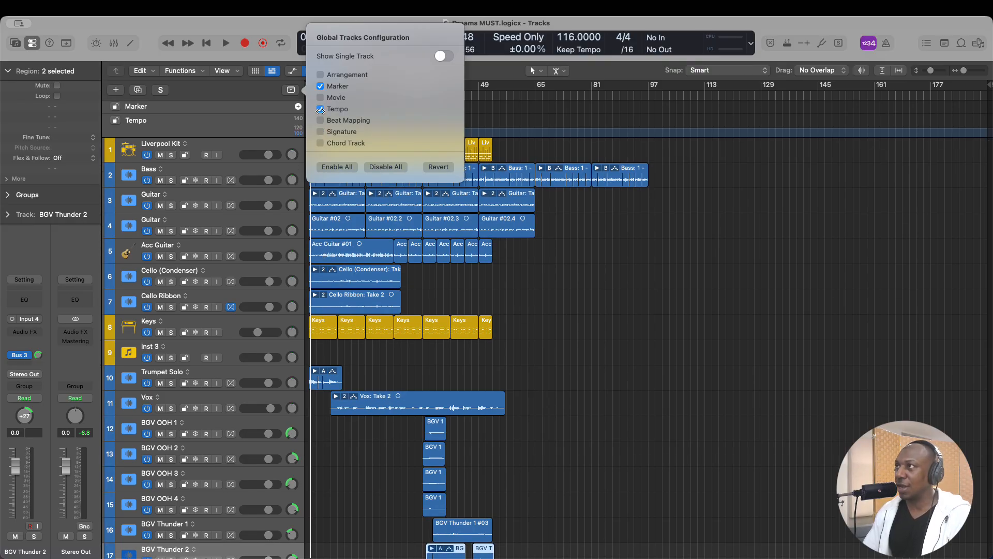
click(320, 110)
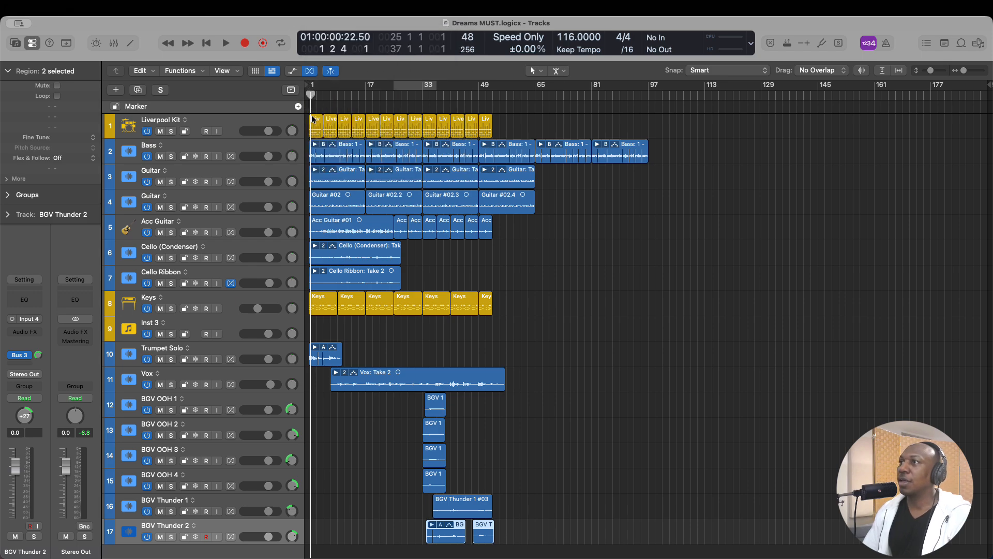
- Enlarge the tracks vertically and horizontally and bring the opening bars of the first tracks into view
click(307, 101)
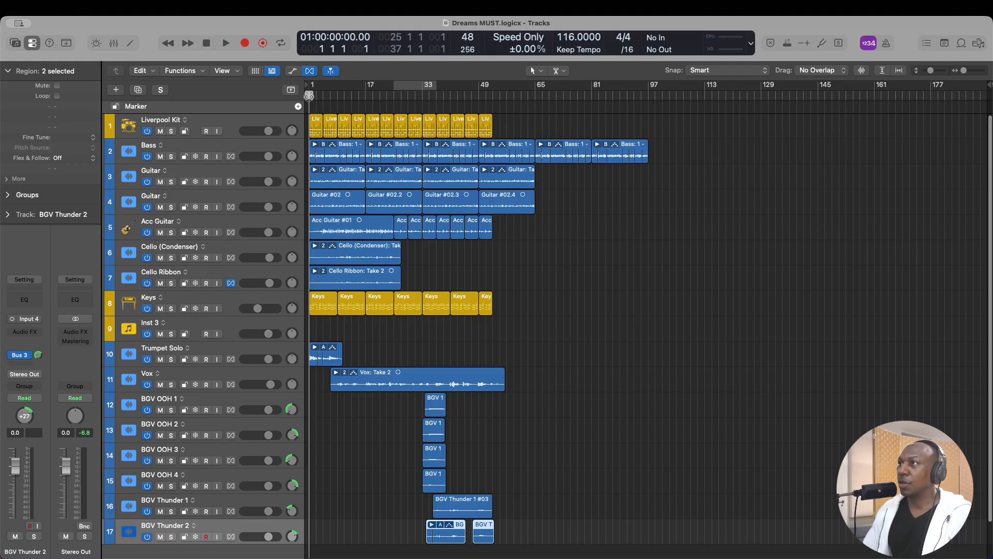
drag(309, 95, 365, 100)
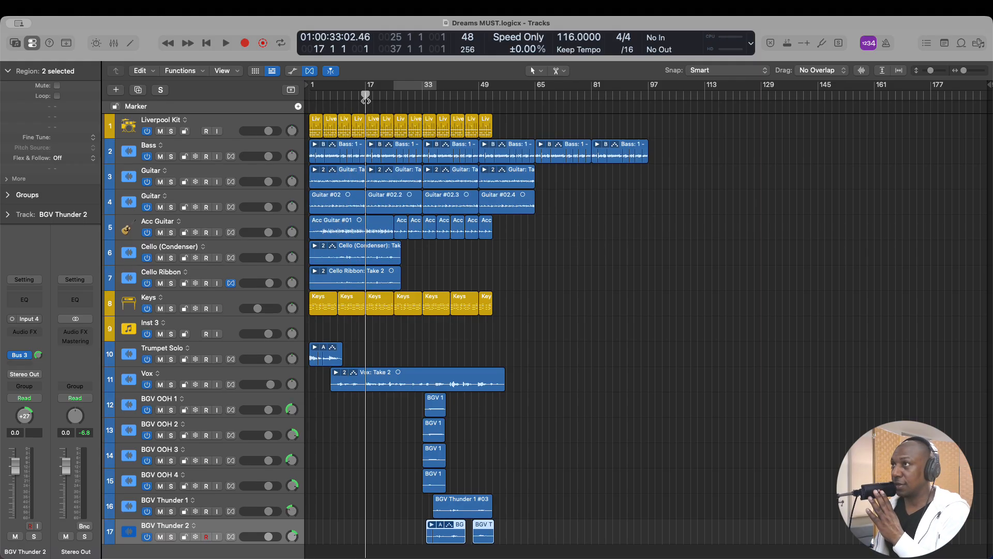
key(super+Down)
key(super+Down)
key(super+Down)
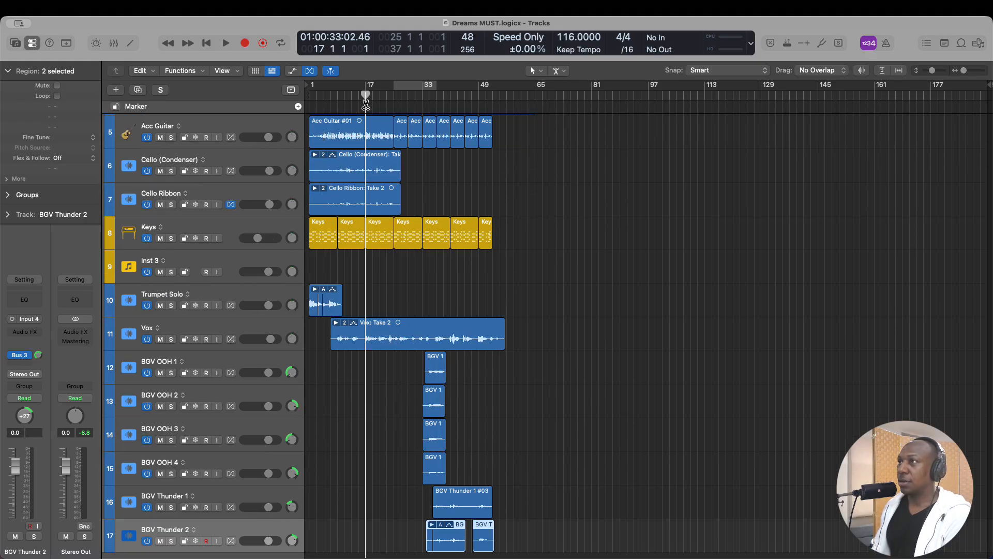
key(super+Right)
key(super+Right)
key(super+Right)
key(super+Right)
key(super+Right)
key(super+Right)
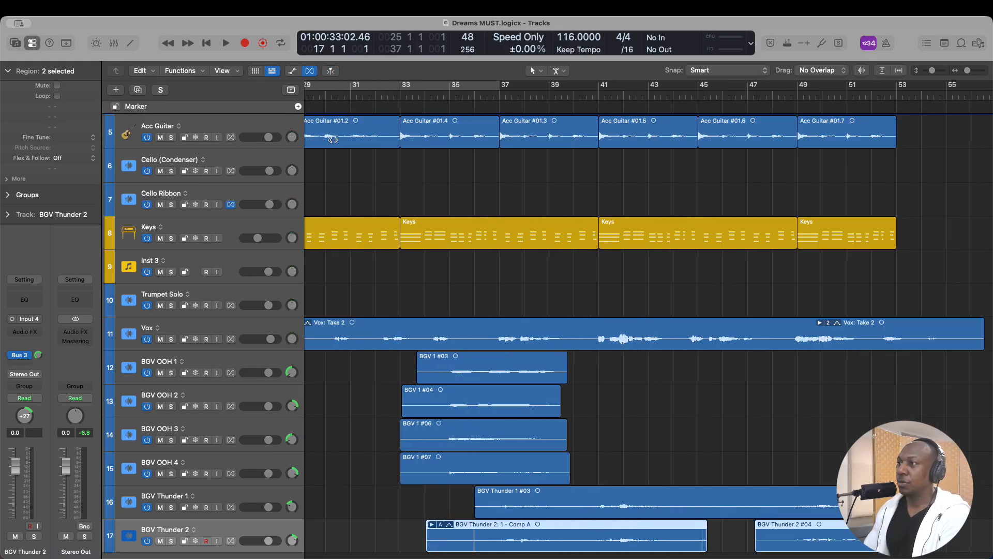
scroll(375, 195, up, 5)
scroll(375, 195, left, 4)
scroll(376, 195, left, 10)
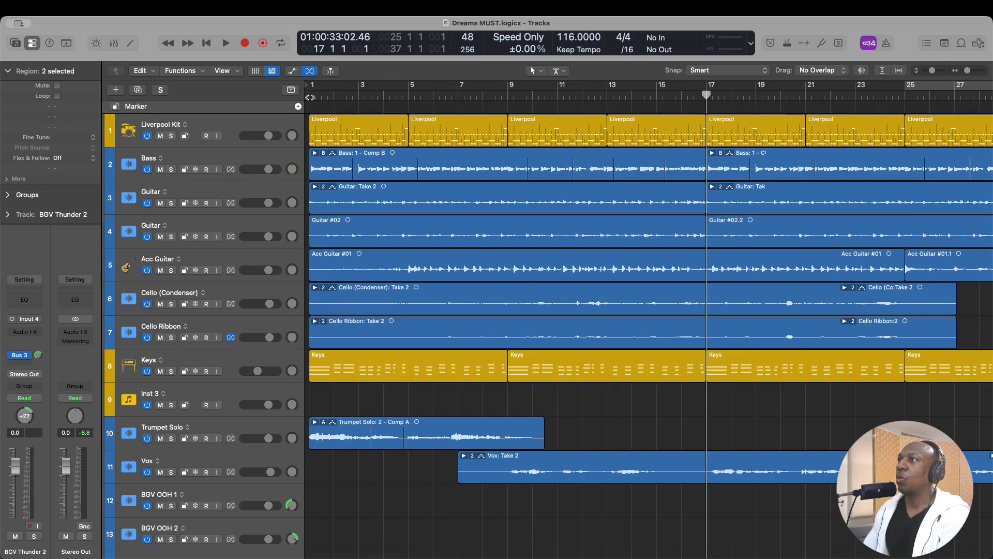
- Create a marker at bar 1 and name it Intro
click(310, 97)
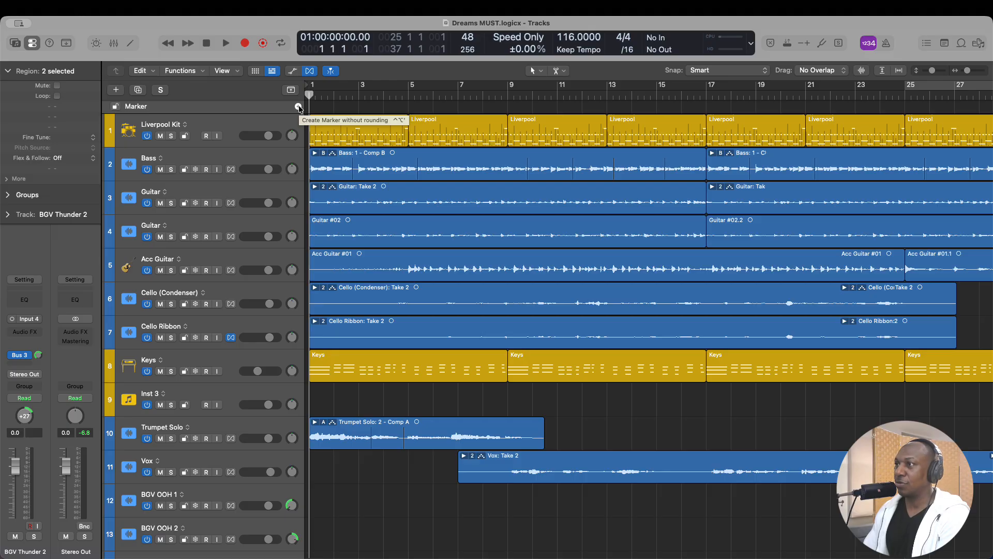
click(299, 107)
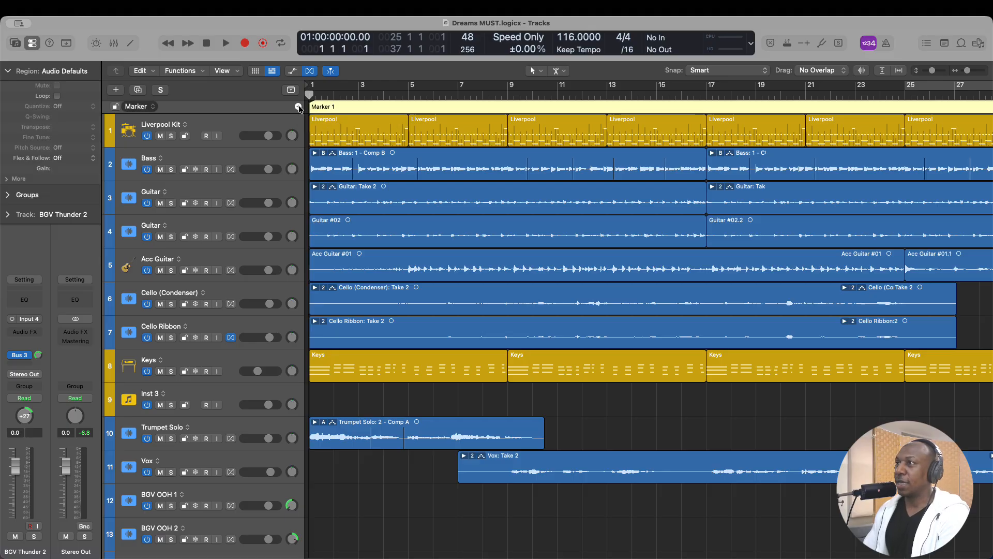
double_click(318, 107)
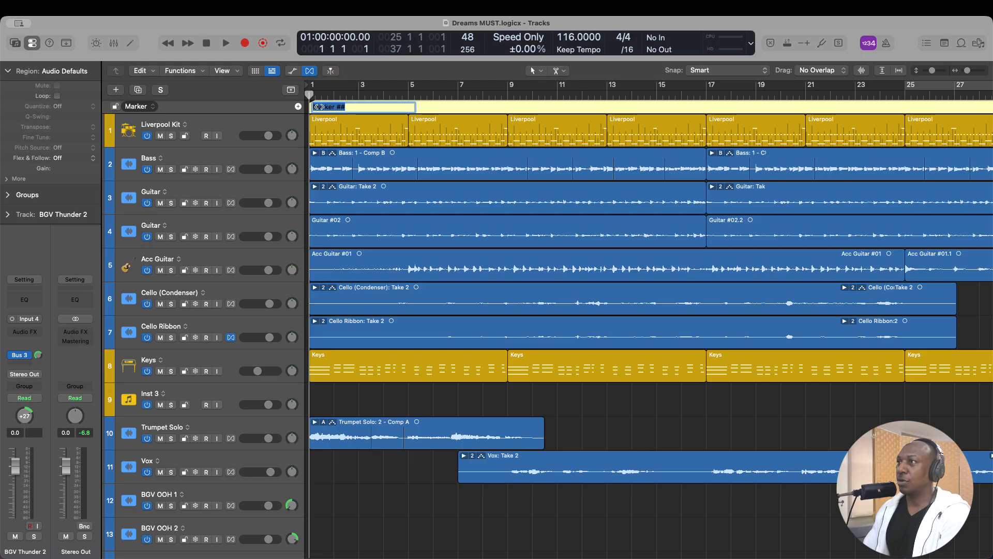
text(Intro)
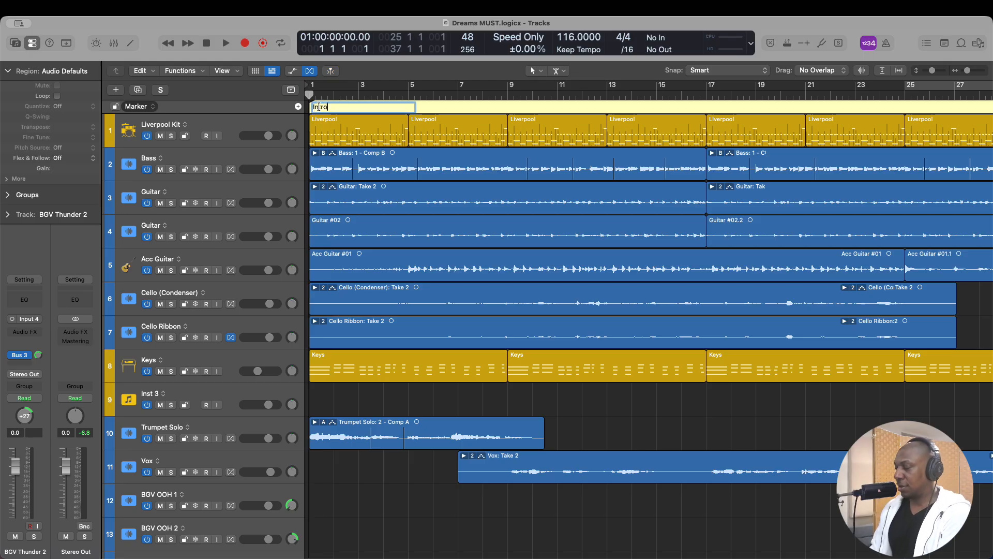
key(Return)
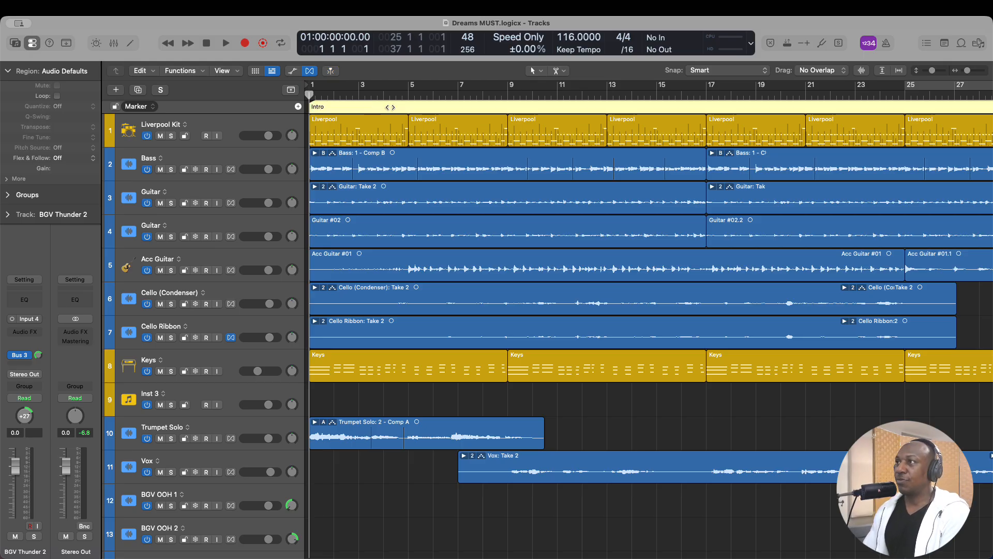
- Color the Intro marker bright red
click(343, 118)
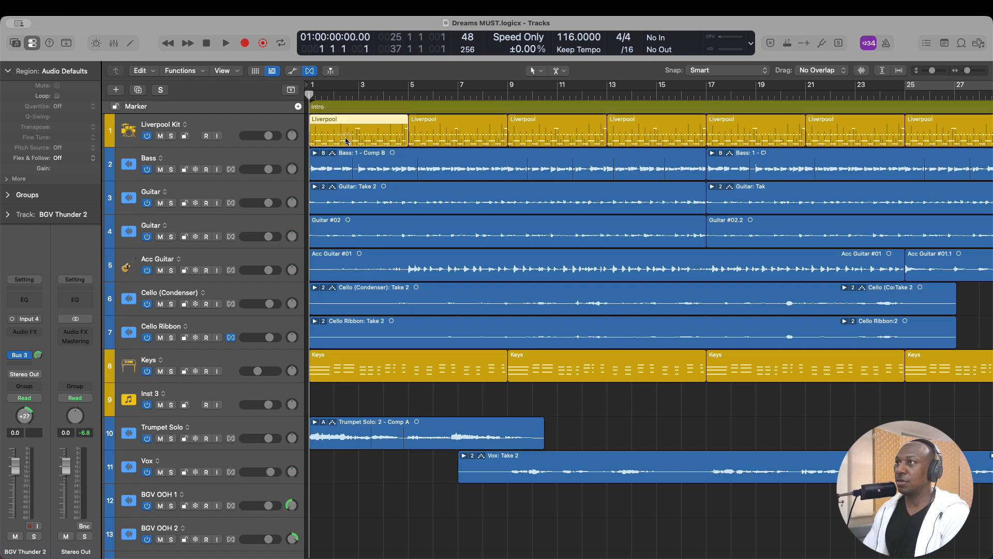
click(343, 108)
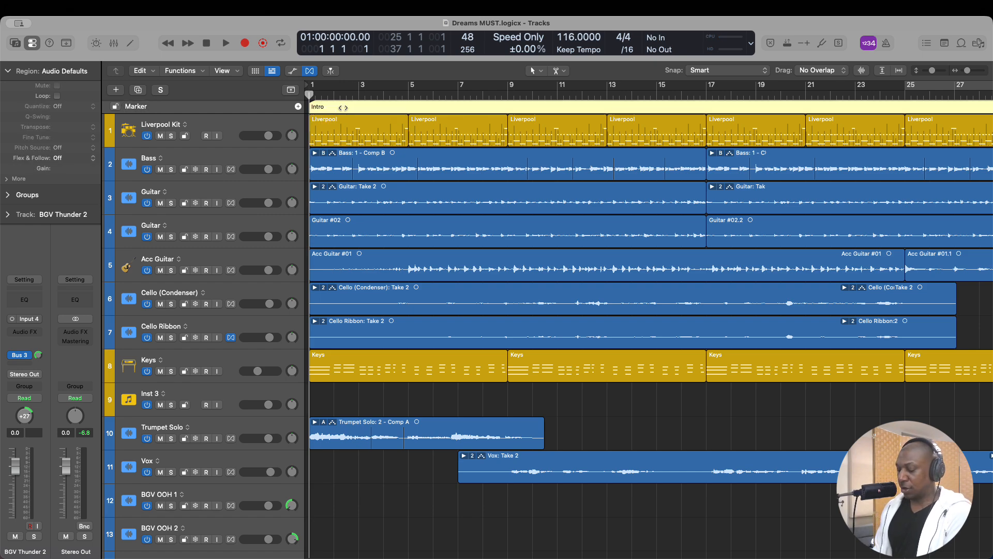
key(alt+c)
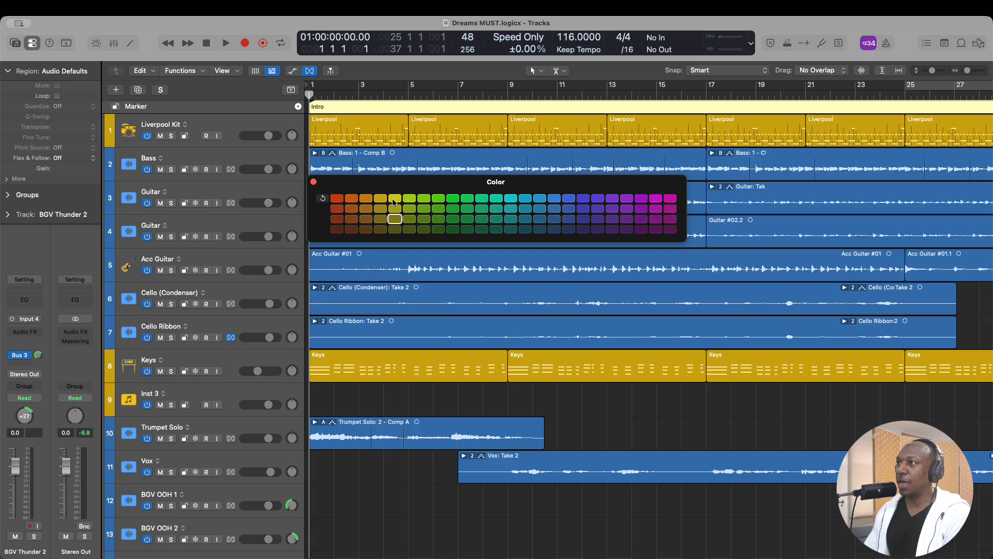
click(338, 200)
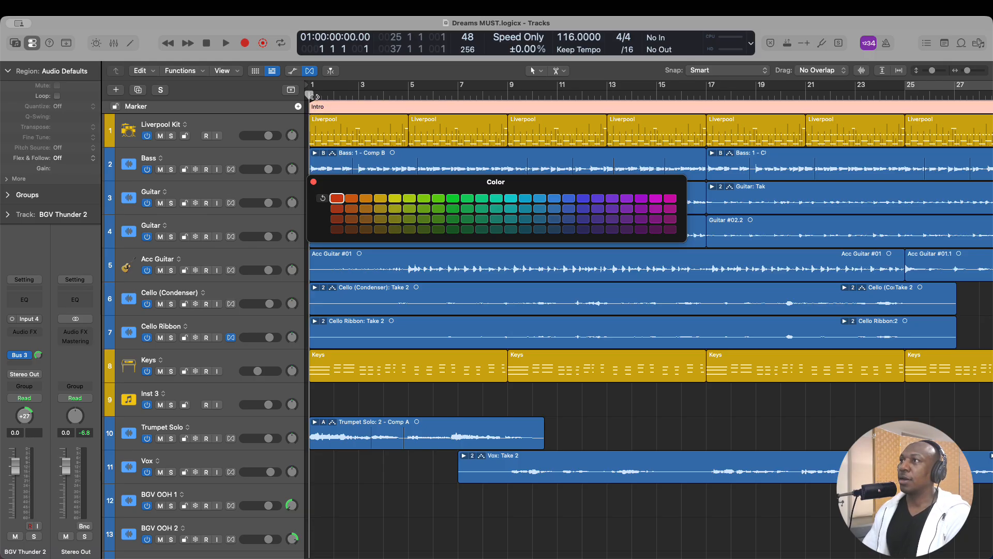
- Create a marker at bar 9 and name it Verse (Vocal In)
drag(309, 95, 509, 172)
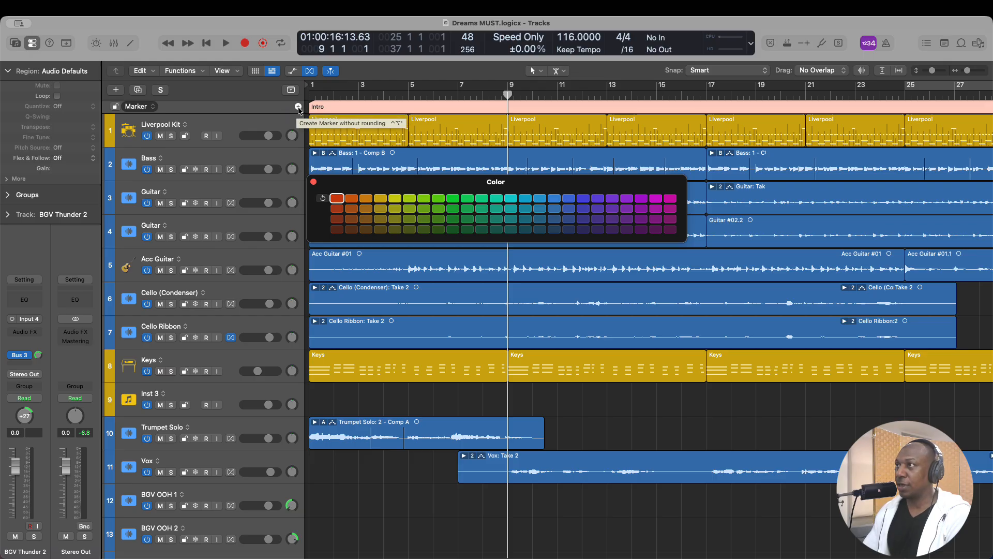
click(298, 107)
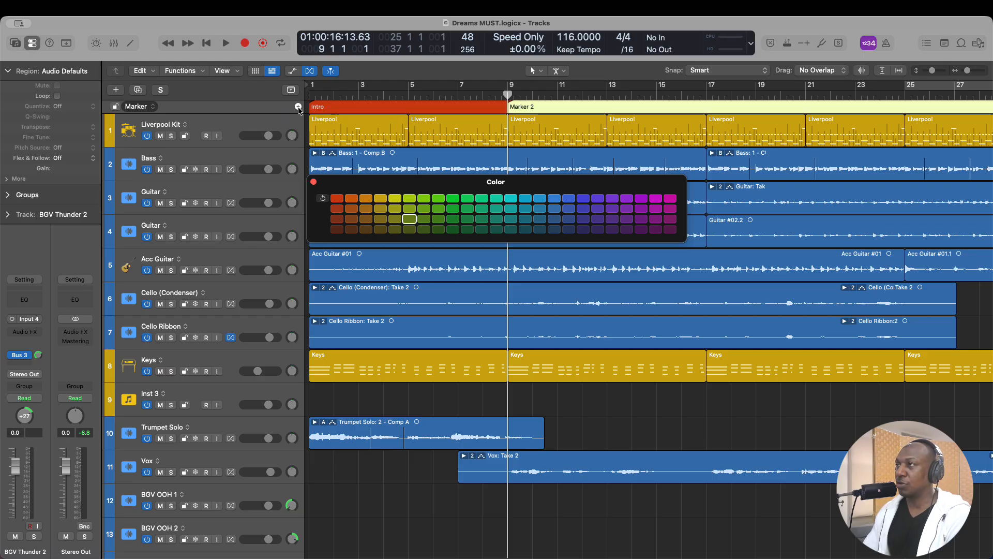
double_click(534, 106)
text(Verse)
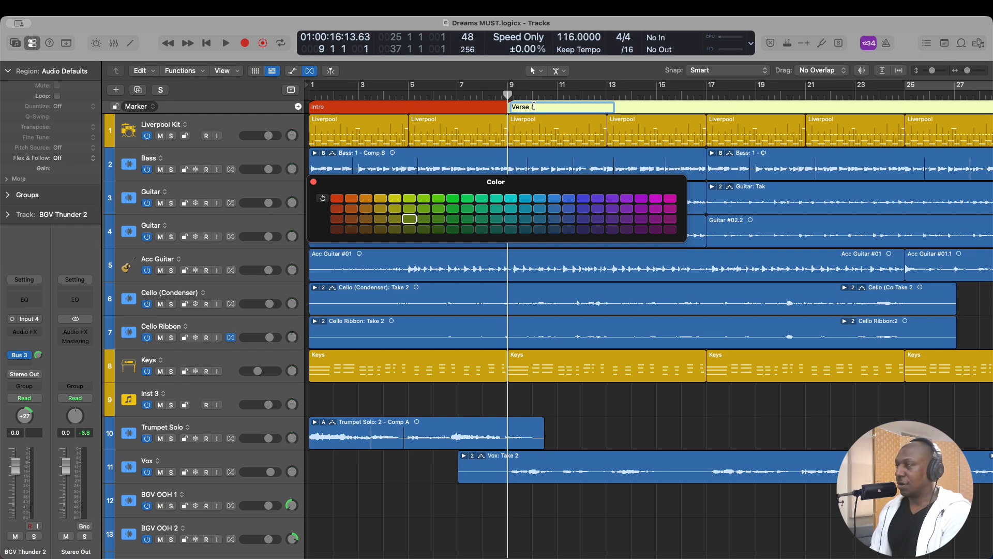
text( Vocal In)
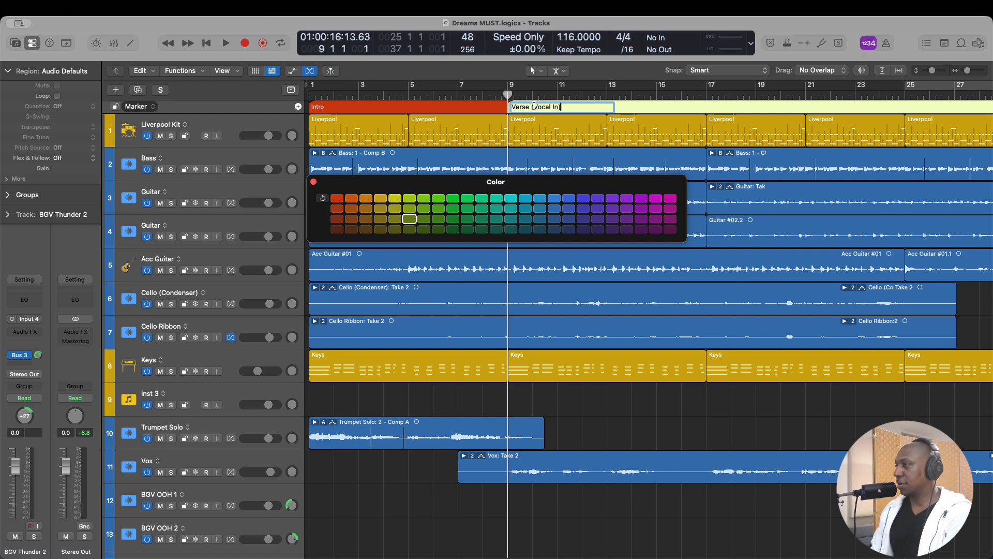
key(Return)
- Create a marker at bar 17 and name it Verse Cont
scroll(534, 106, down, 1)
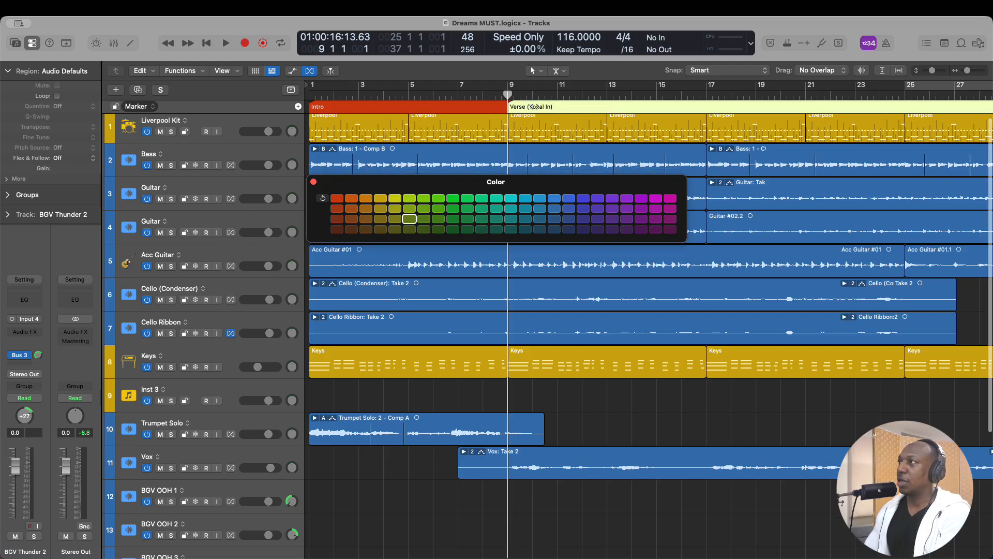
scroll(535, 108, down, 3)
scroll(541, 134, up, 5)
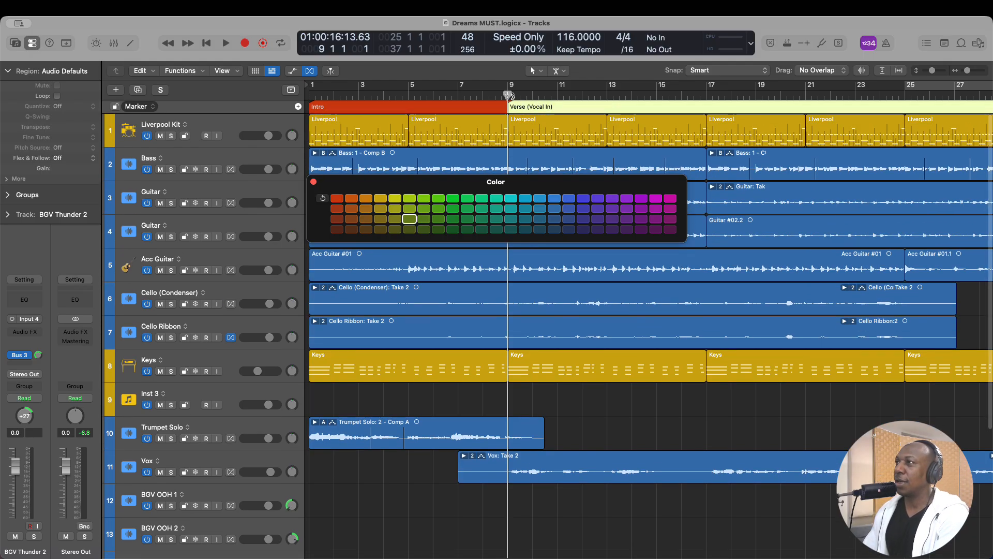
drag(509, 96, 707, 169)
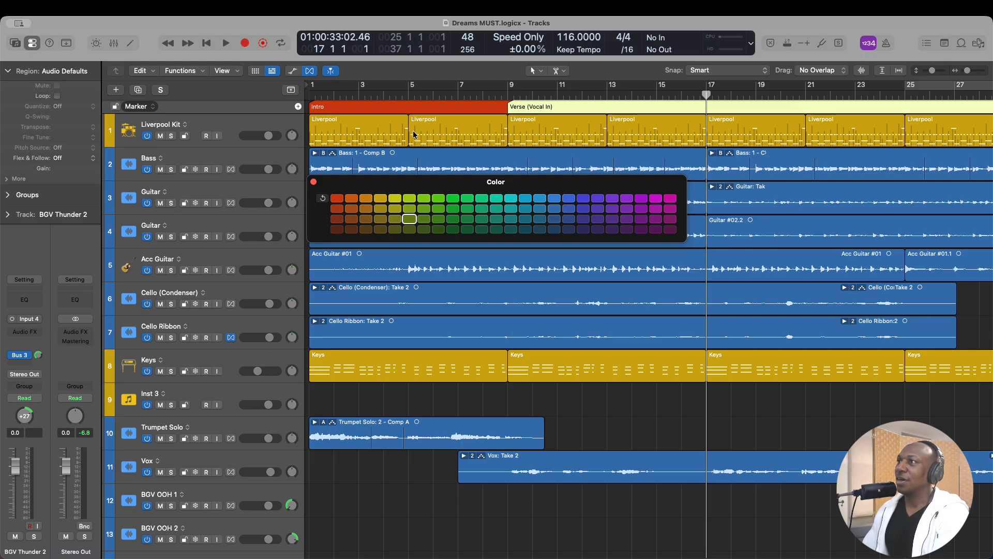
scroll(413, 111, down, 1)
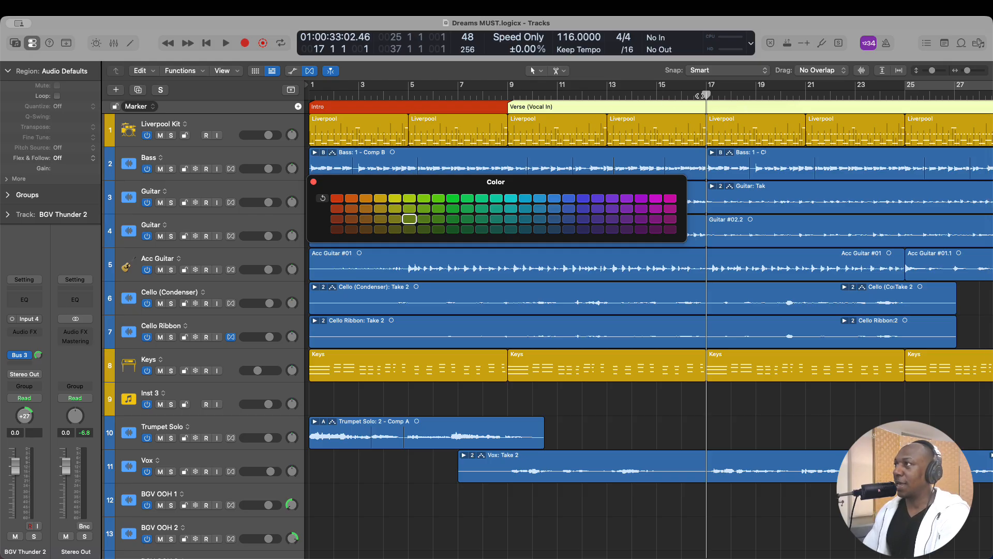
mouse_move(706, 95)
mouse_down()
mouse_move(681, 98)
mouse_move(703, 99)
mouse_up()
scroll(647, 109, down, 1)
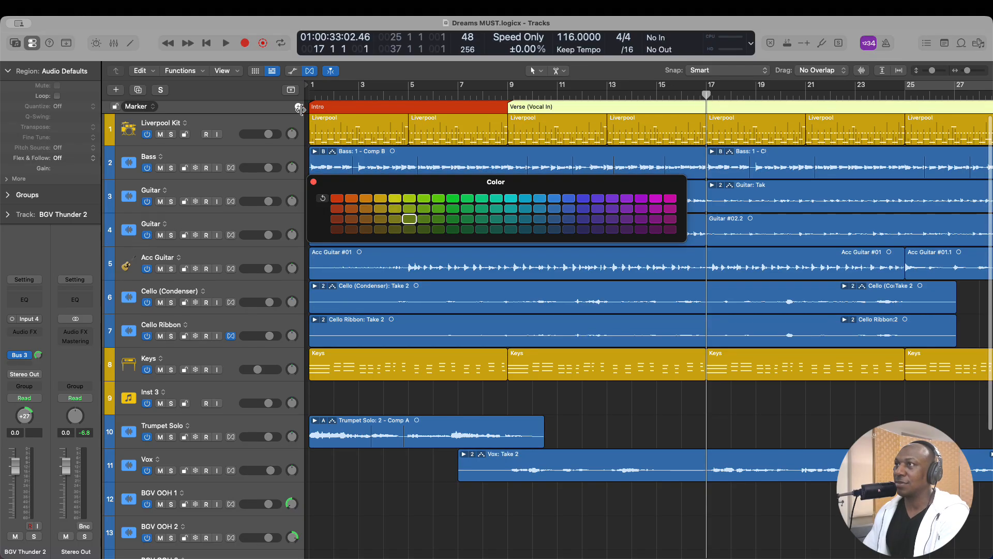
click(298, 106)
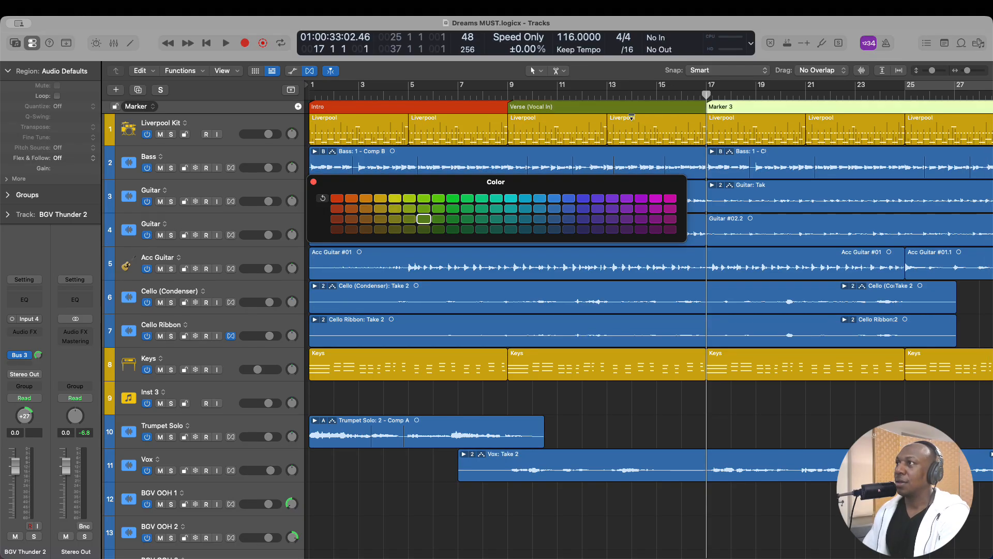
double_click(723, 108)
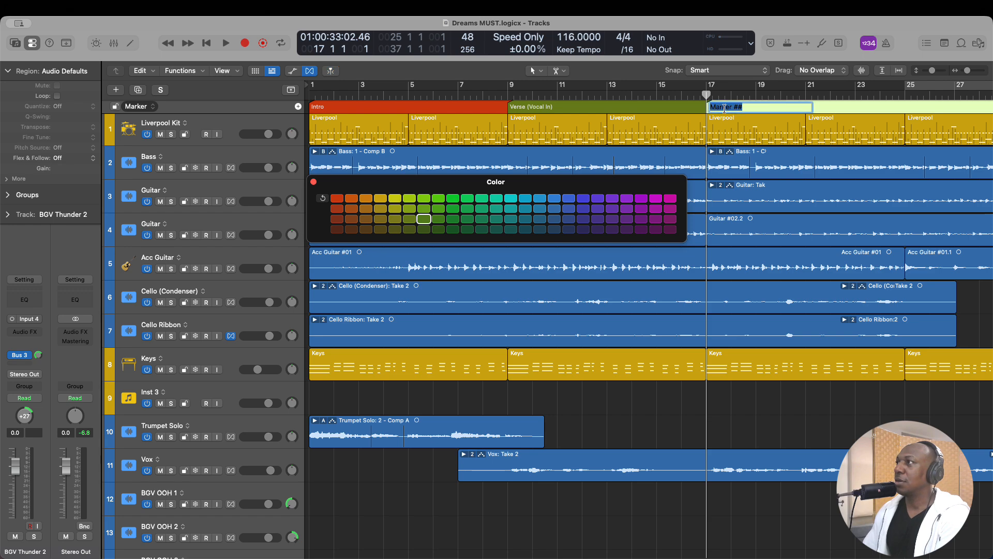
text(Verse )
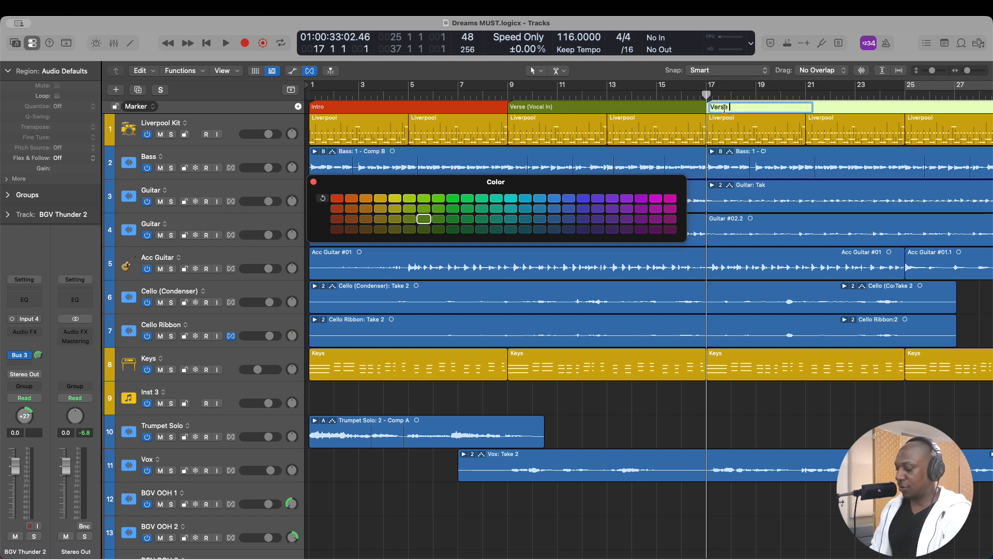
text(Cont.)
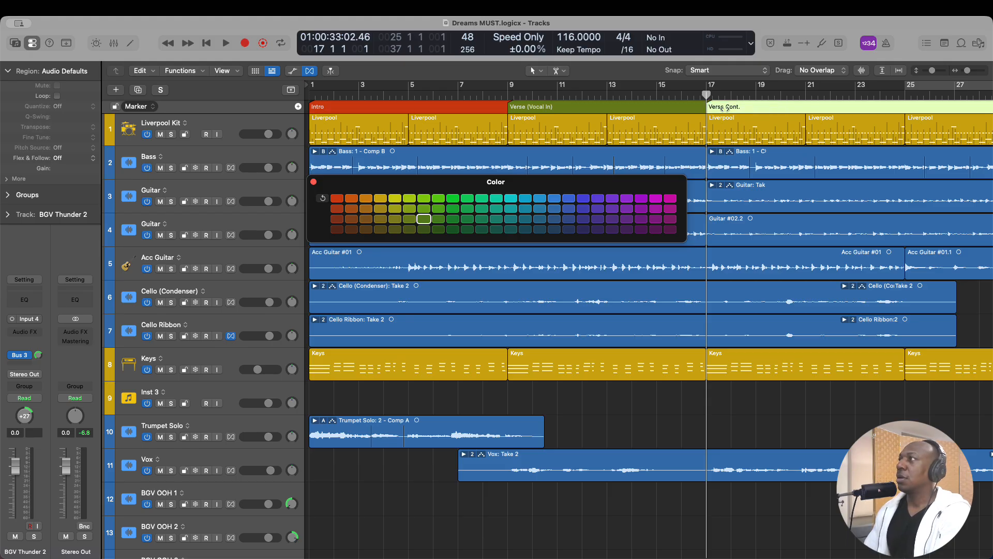
- Create a marker at bar 25 and name it Pre Chorus
drag(706, 154, 906, 154)
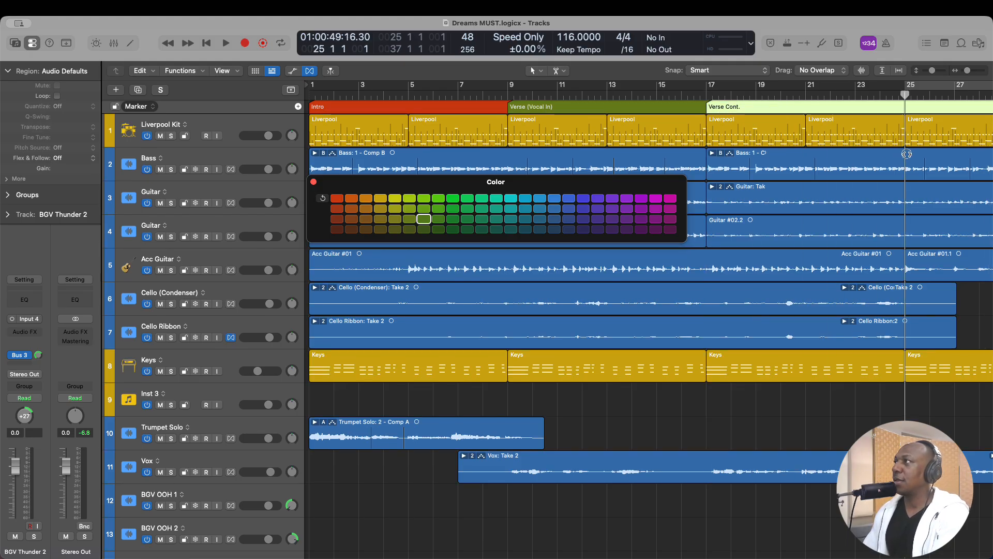
scroll(822, 150, right, 5)
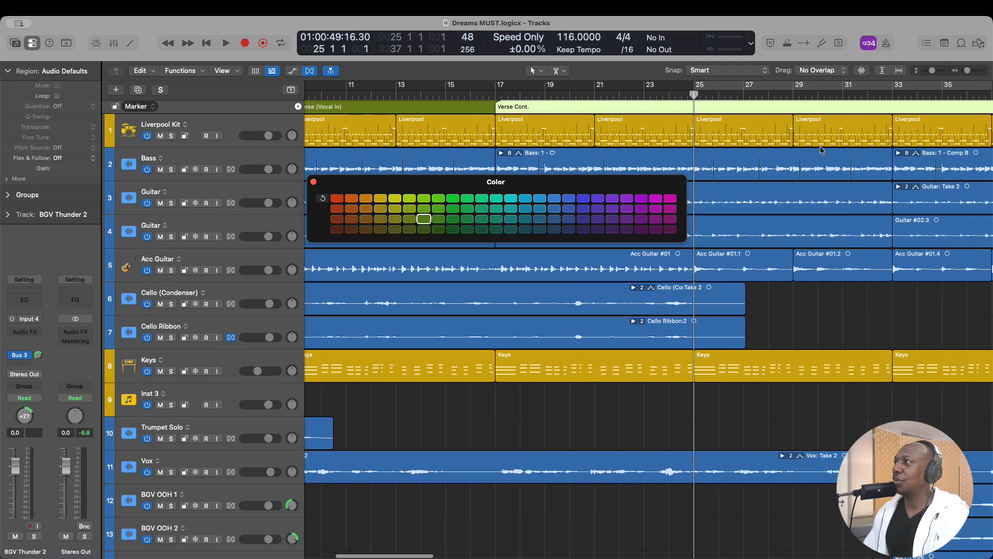
scroll(821, 151, right, 3)
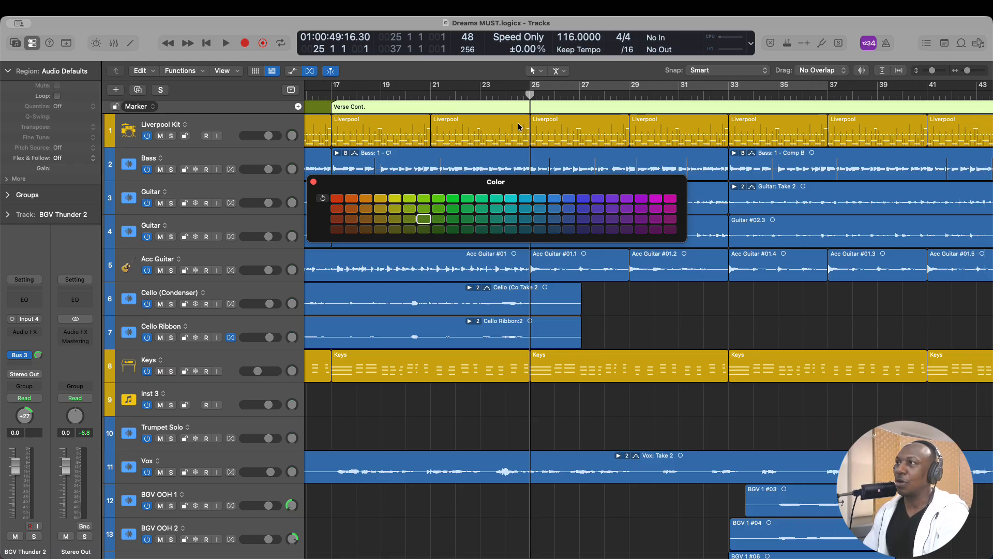
click(298, 106)
double_click(543, 107)
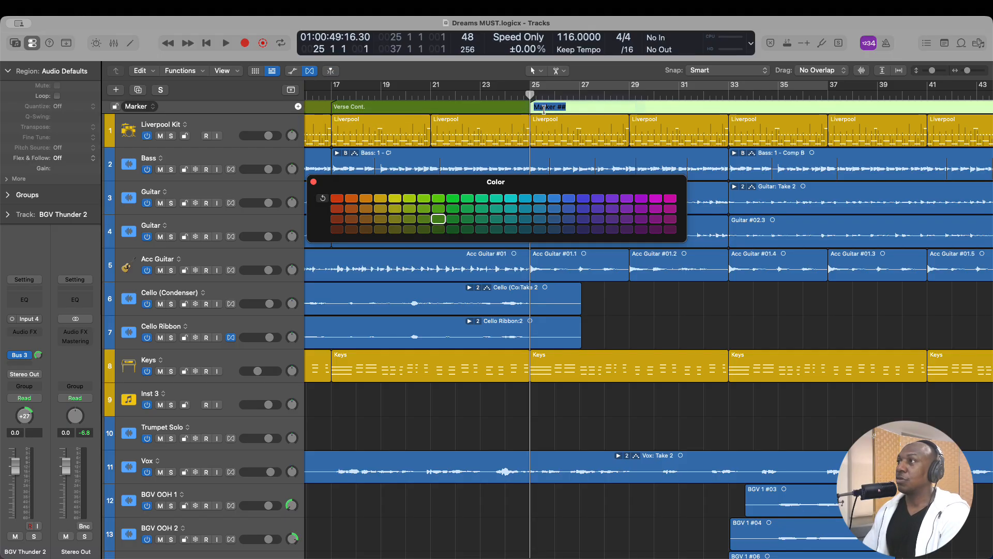
text(Pre ch)
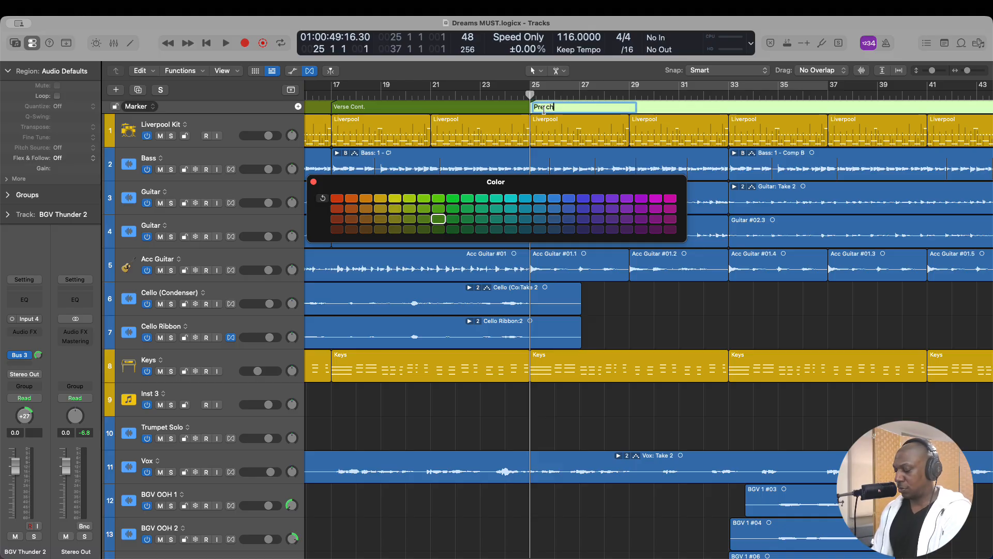
text(orus)
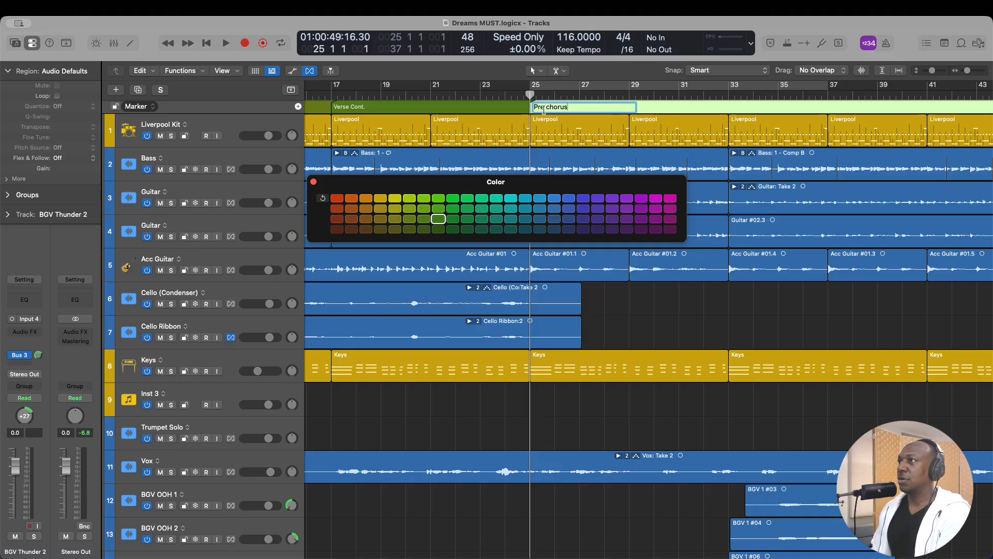
key(BackSpace)
key(BackSpace)
key(BackSpace)
key(BackSpace)
key(BackSpace)
key(BackSpace)
text(C)
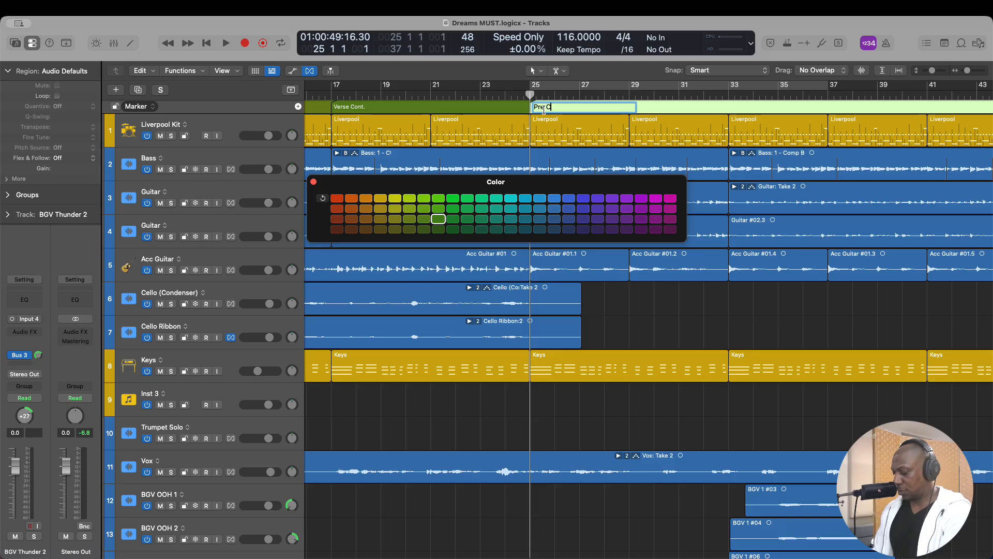
text(horus)
key(Return)
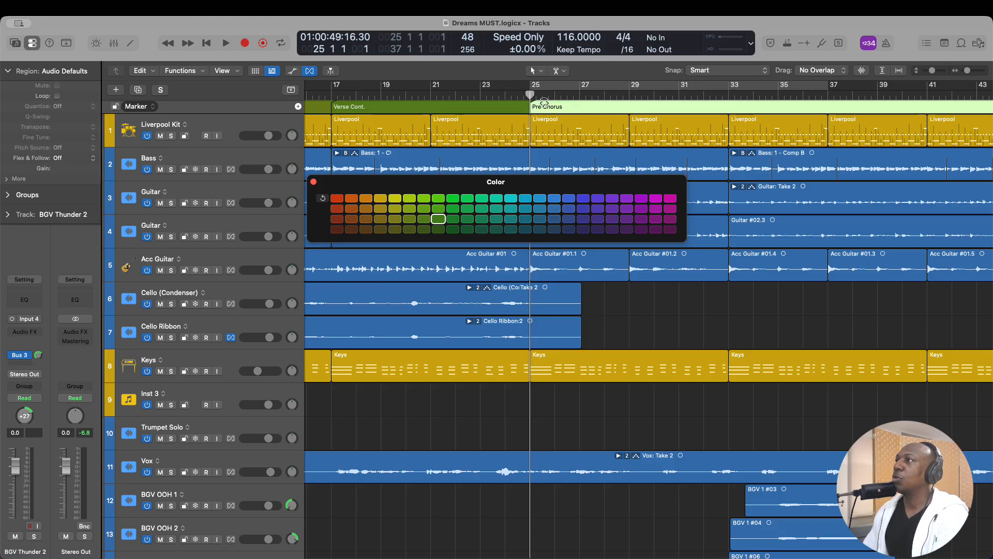
- Create a marker at bar 37 and name it Chorus (16 Bars)
drag(530, 104, 728, 151)
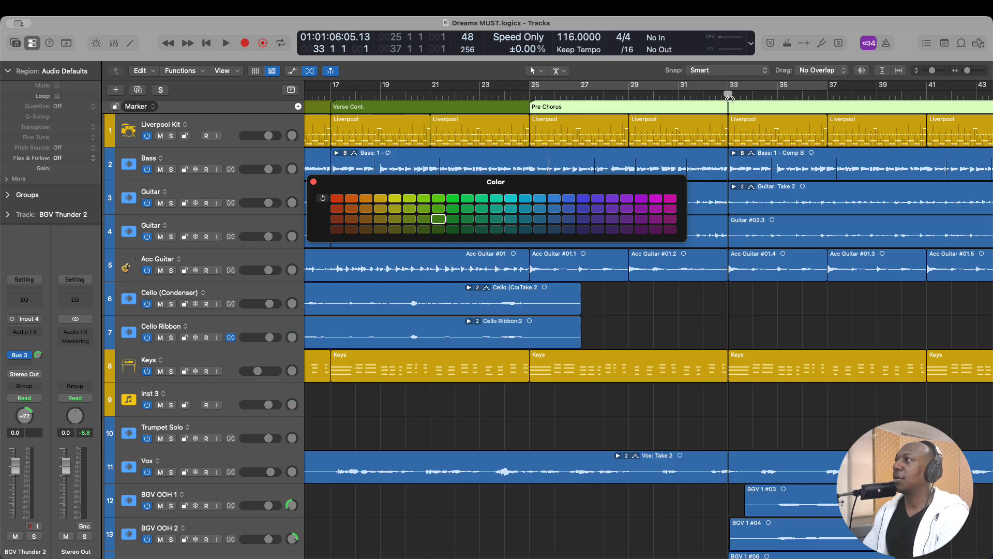
drag(727, 103, 829, 139)
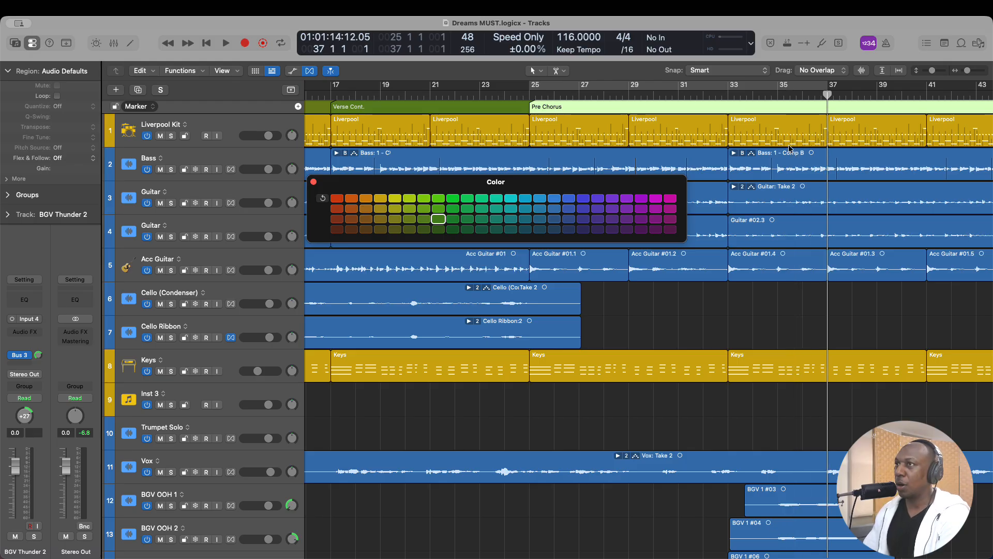
click(298, 106)
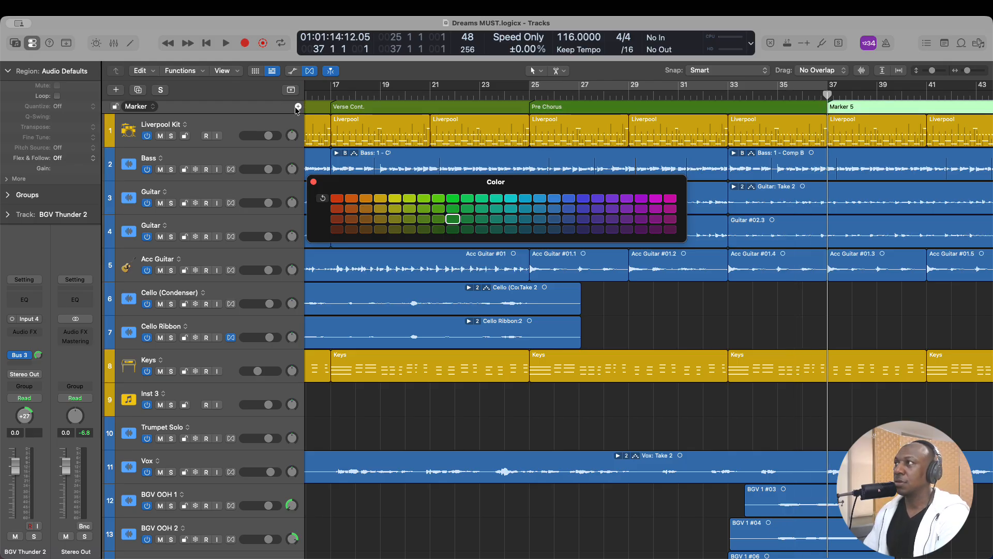
scroll(858, 114, left, 1)
double_click(857, 107)
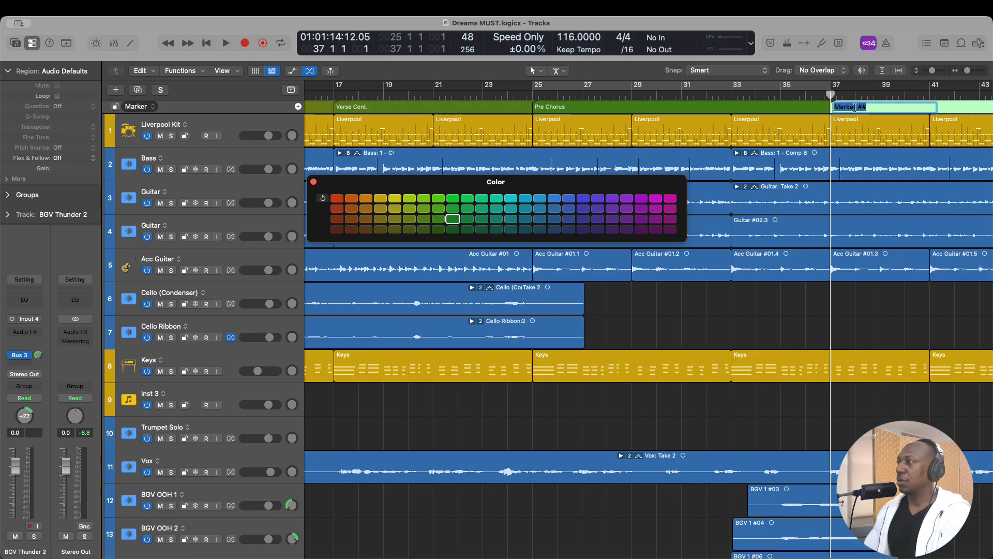
text(Chorus)
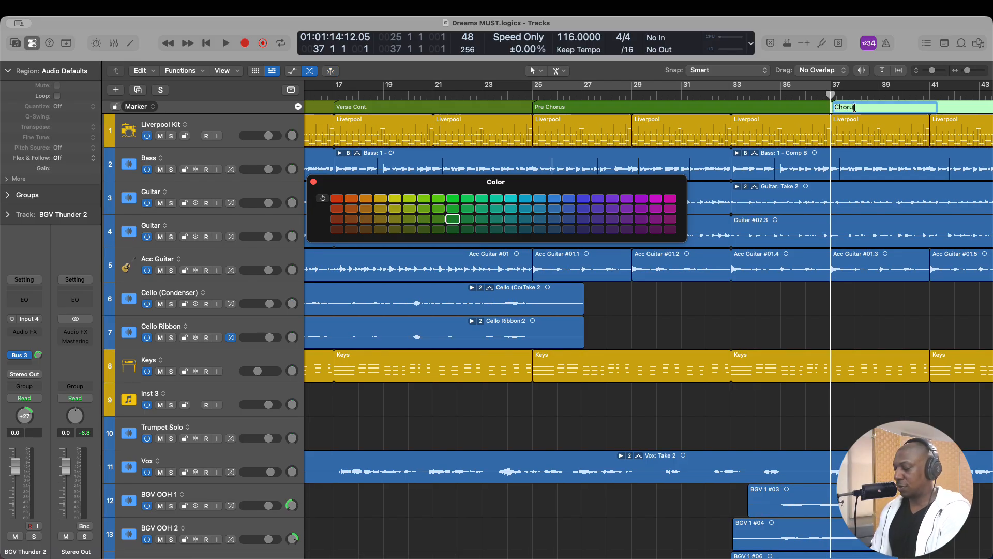
text( ()
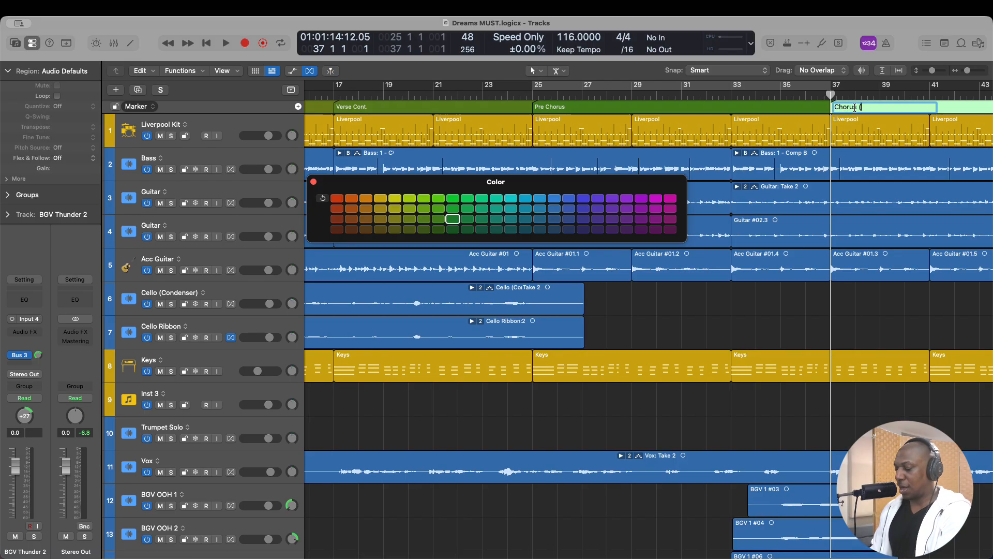
text(16 Ba)
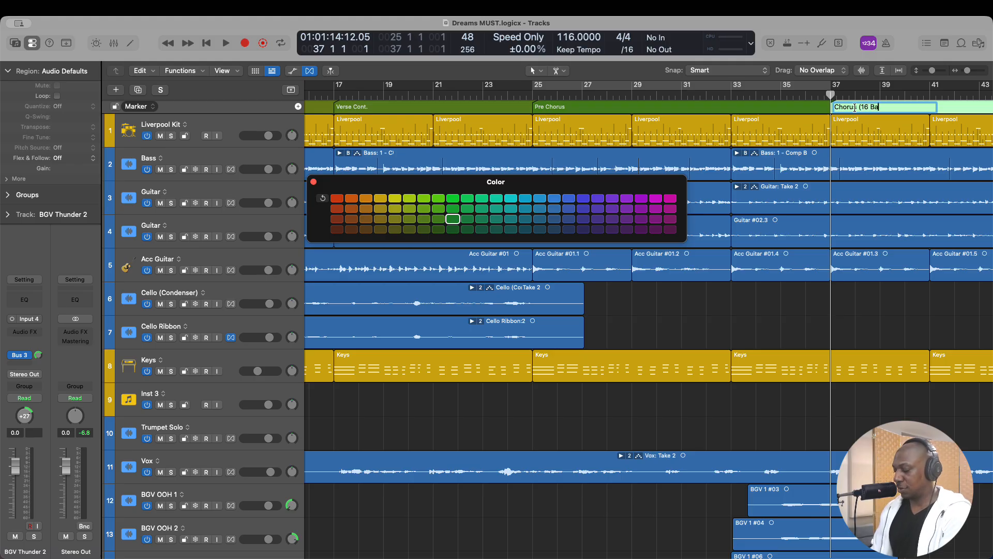
text(rs))
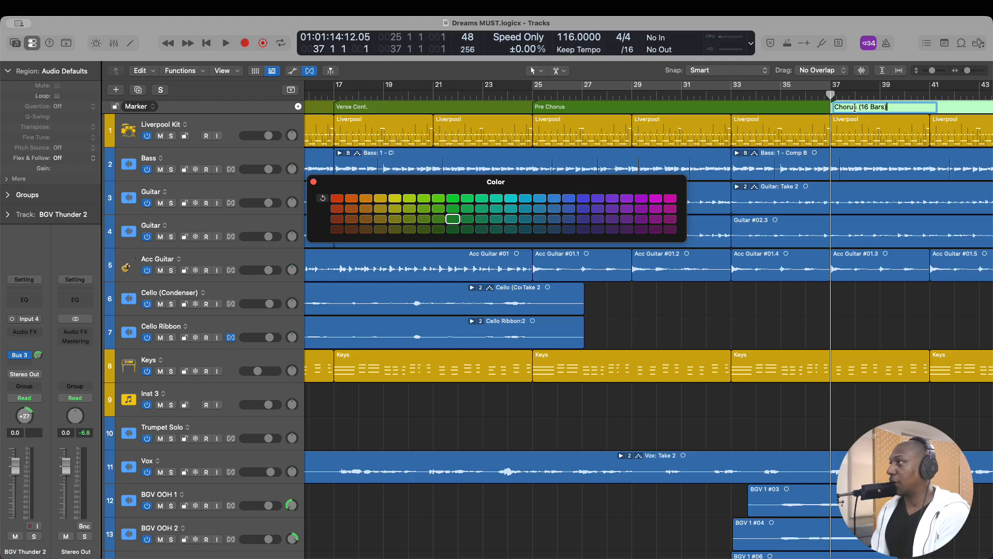
key(Return)
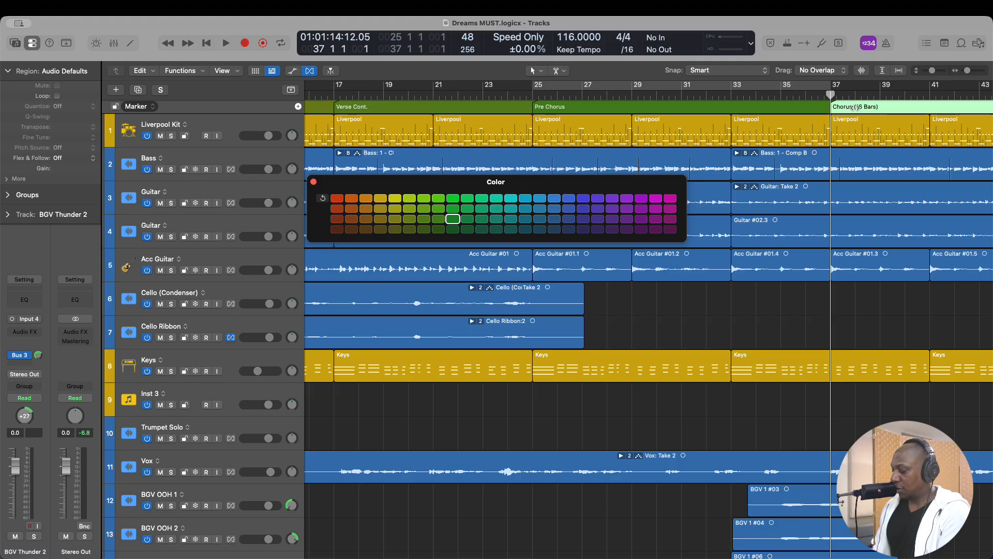
- Add the section length to the Pre Chorus marker's name so it reads Pre Chorus (12 Bars)
scroll(854, 107, down, 3)
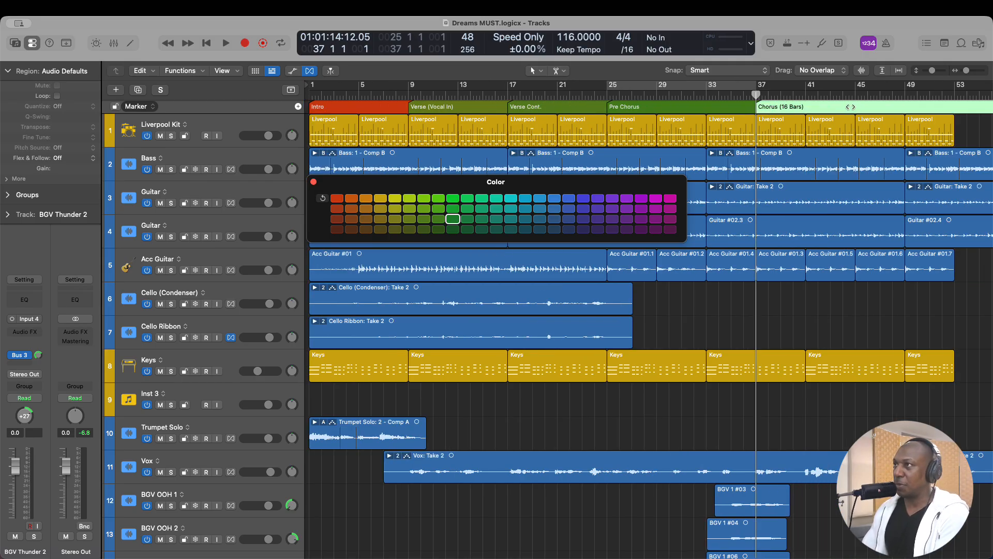
key(ctrl+Up)
click(465, 245)
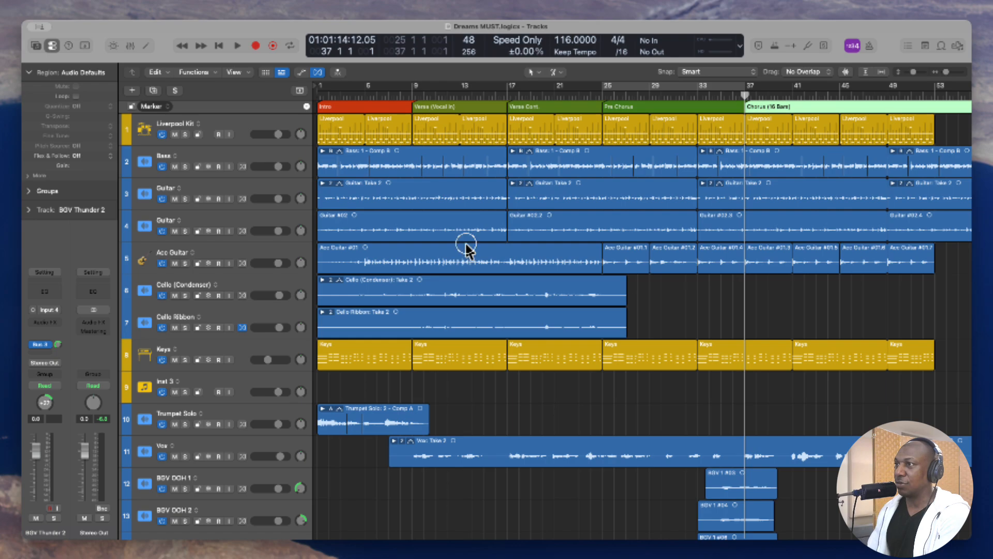
scroll(356, 100, right, 1)
scroll(356, 99, left, 2)
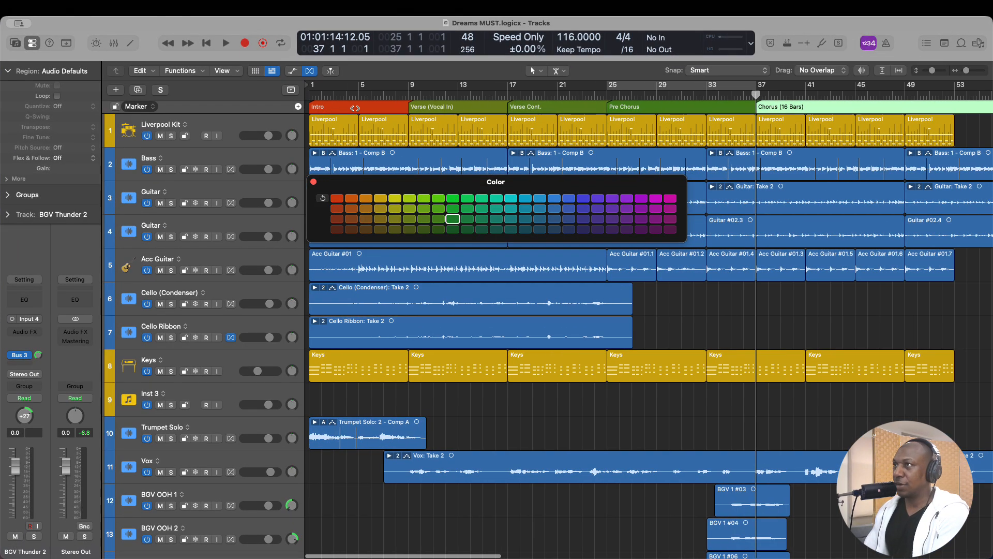
scroll(435, 108, up, 1)
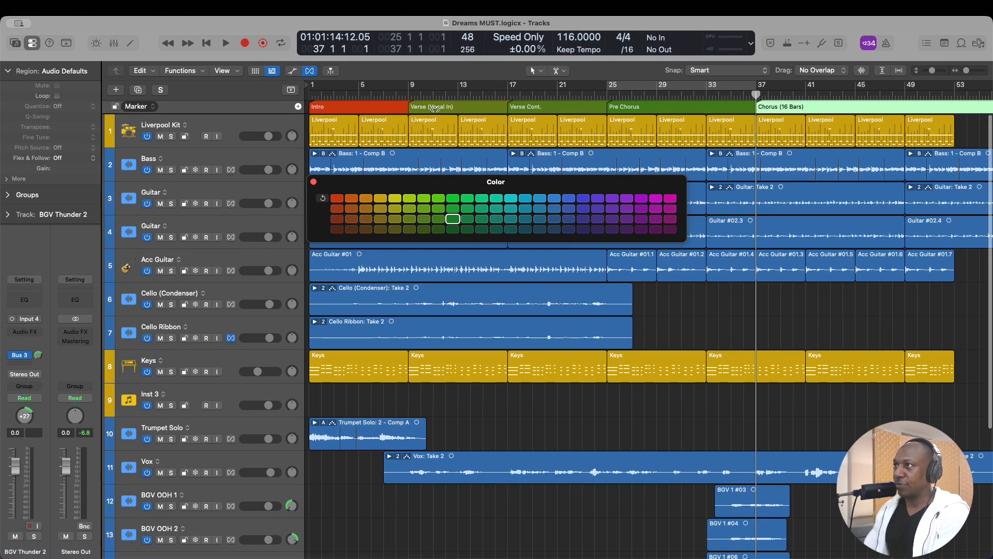
scroll(435, 107, down, 1)
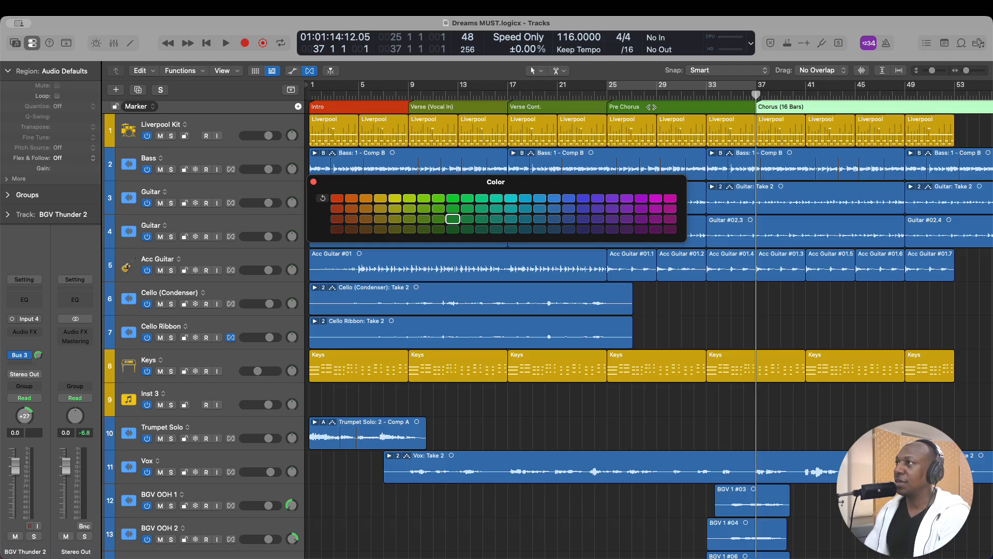
double_click(650, 107)
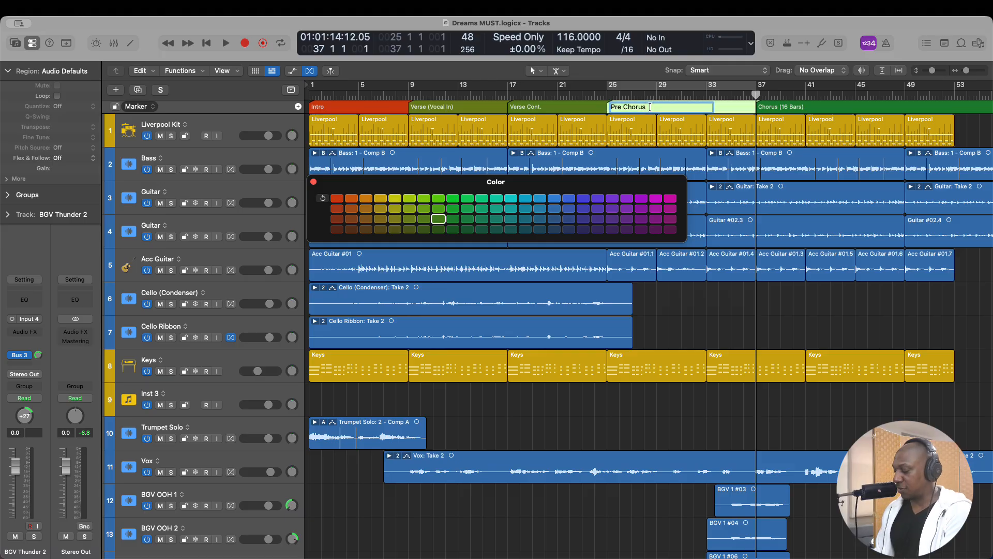
text((12)
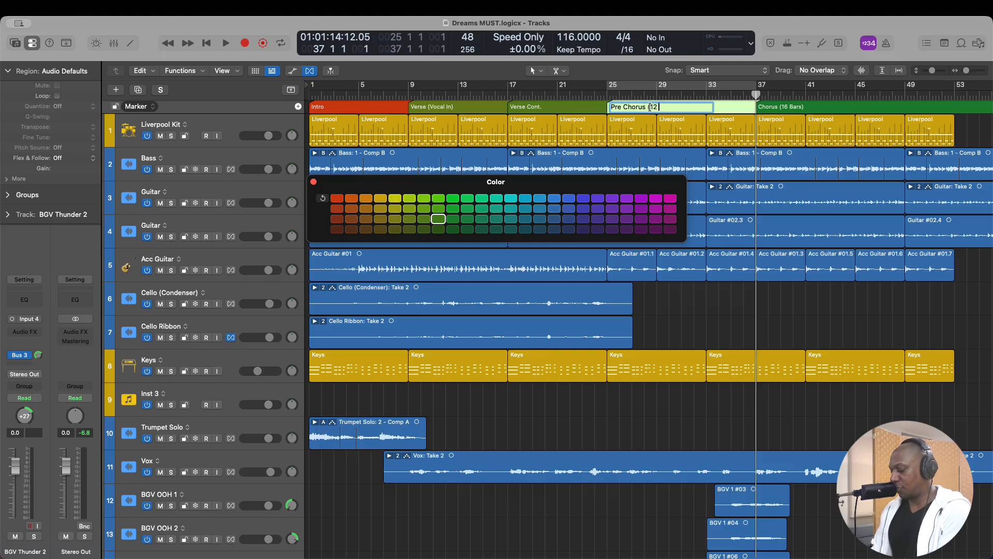
text( Bars))
key(Return)
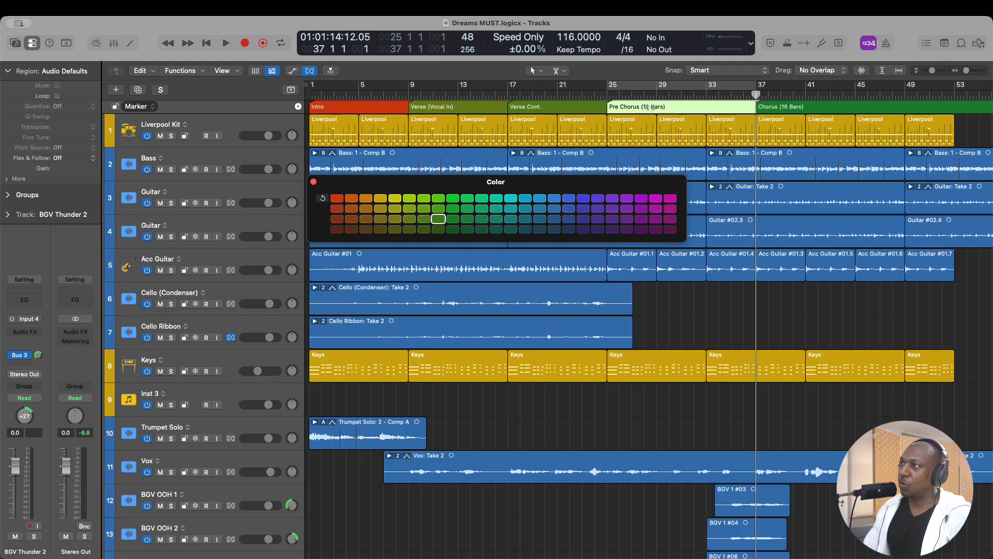
- Select the Liverpool Kit track and close the color palette
click(243, 124)
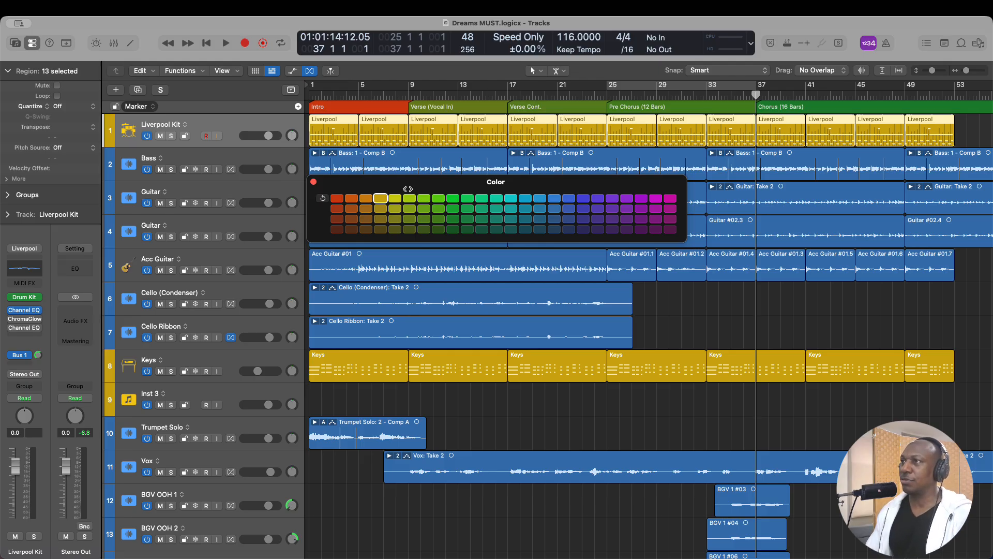
click(314, 182)
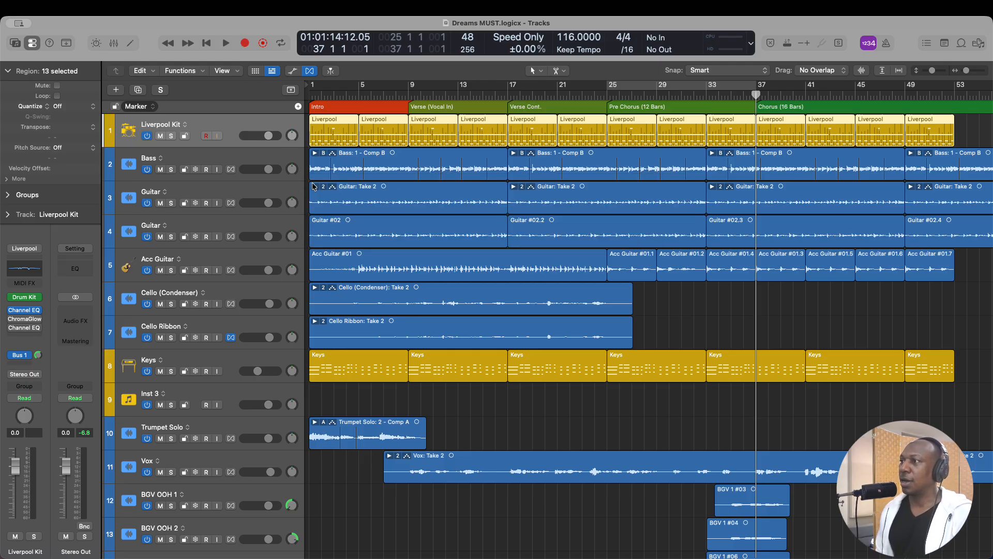